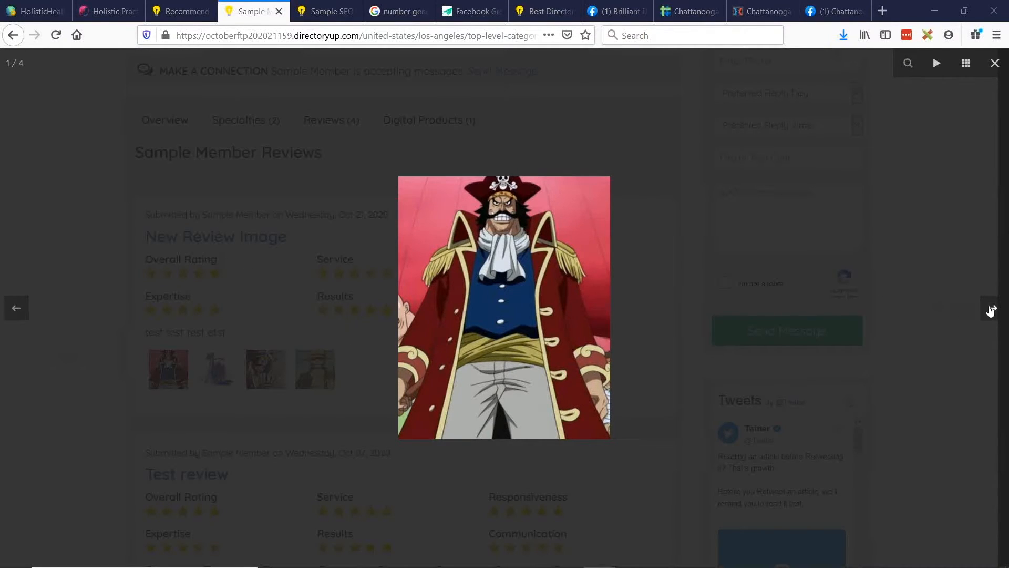
Browse forward and back through the enlarged photos of the New Review Image review, and close the image viewer
left_click(991, 308)
left_click(991, 310)
left_click(991, 310)
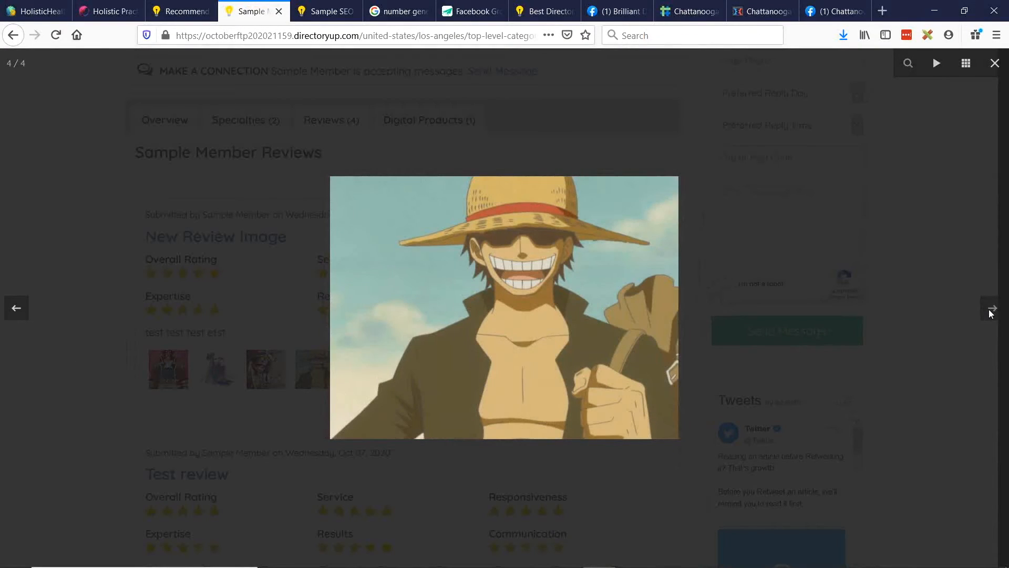
left_click(15, 308)
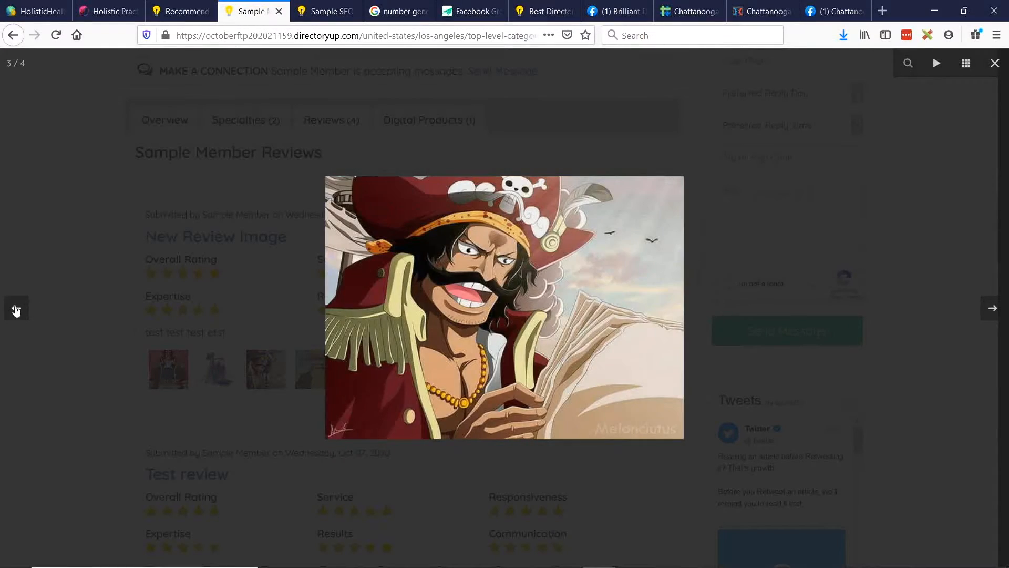
left_click(15, 309)
left_click(15, 308)
left_click(99, 255)
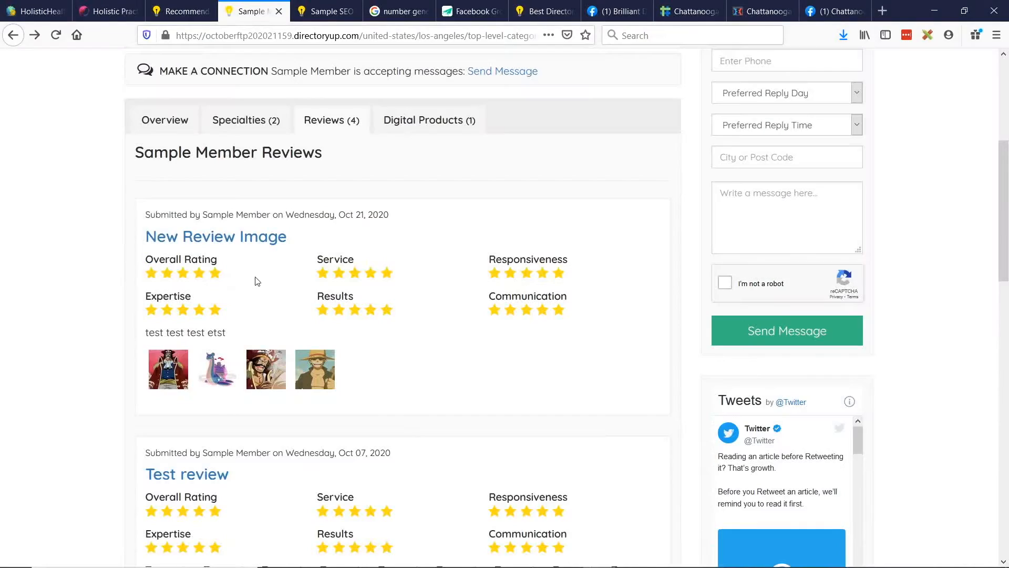
Open the New Review Image review's own page, page through its enlarged photos, and close the viewer
left_click(241, 244)
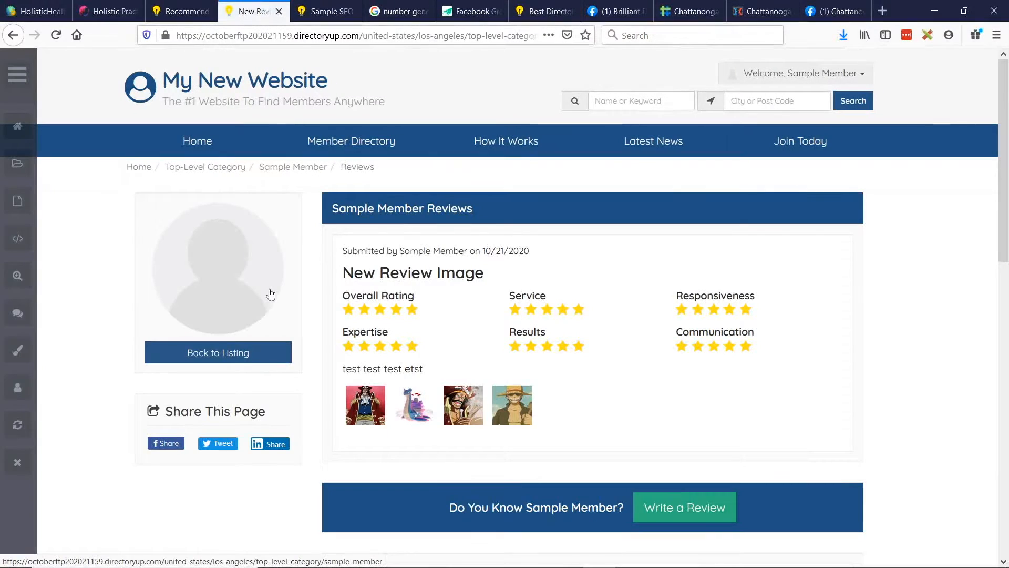
left_click(366, 399)
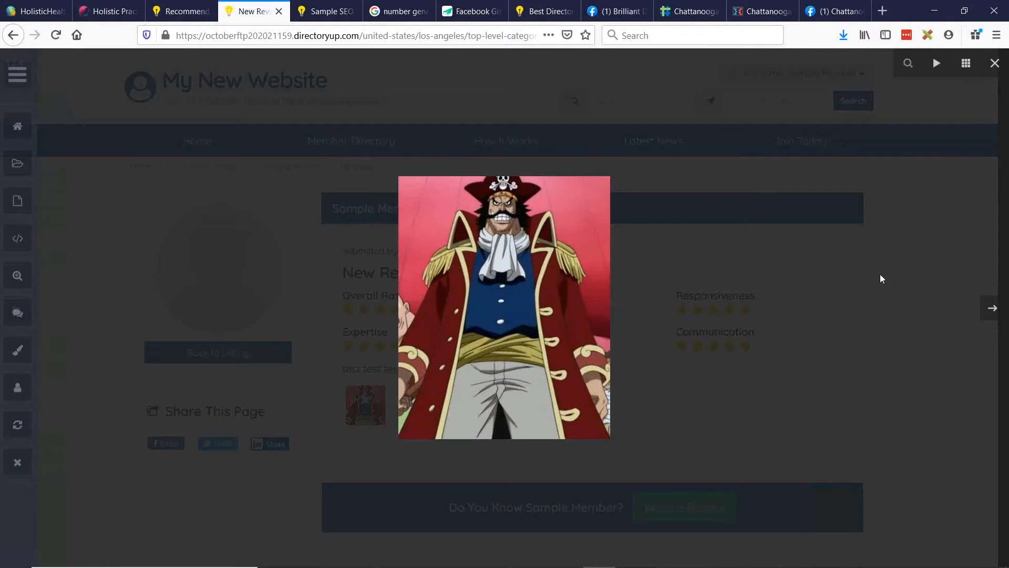
left_click(989, 315)
left_click(988, 317)
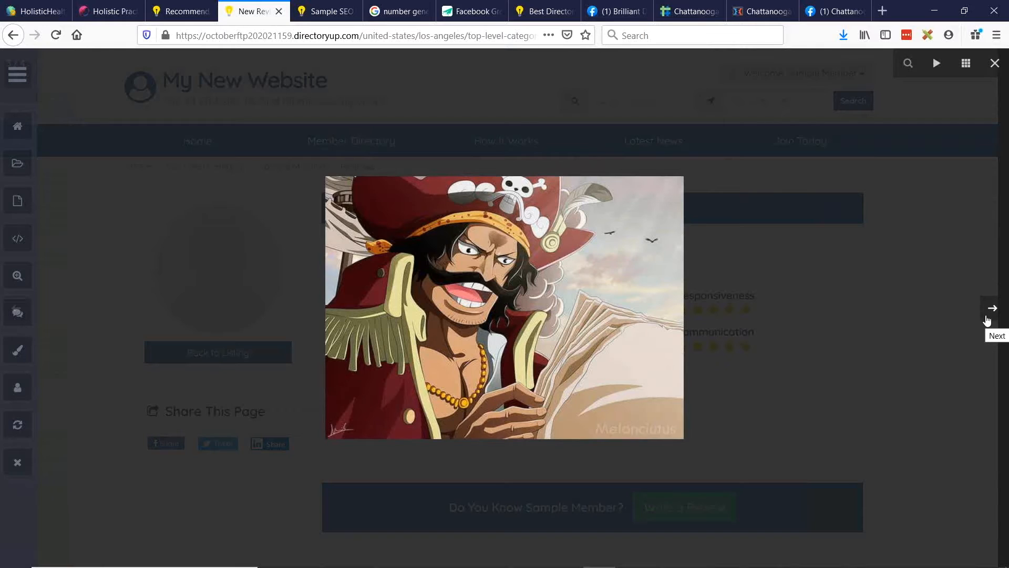
left_click(913, 311)
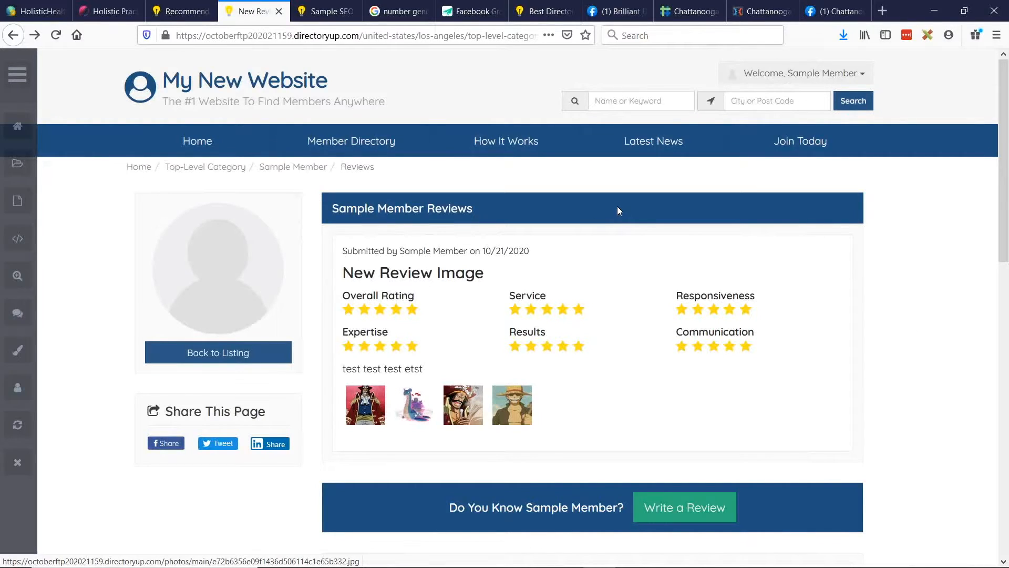
Switch to the BD Lab Updates slide in Google Slides and back to the HolisticHealthFinder homepage in Firefox
key("alt+Tab")
left_click(610, 244)
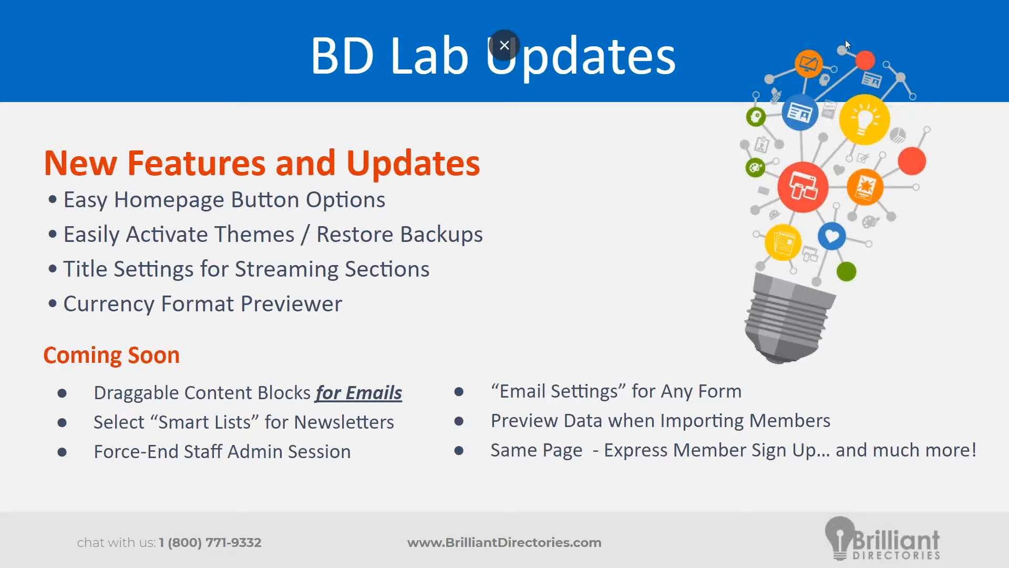
key("alt+Tab")
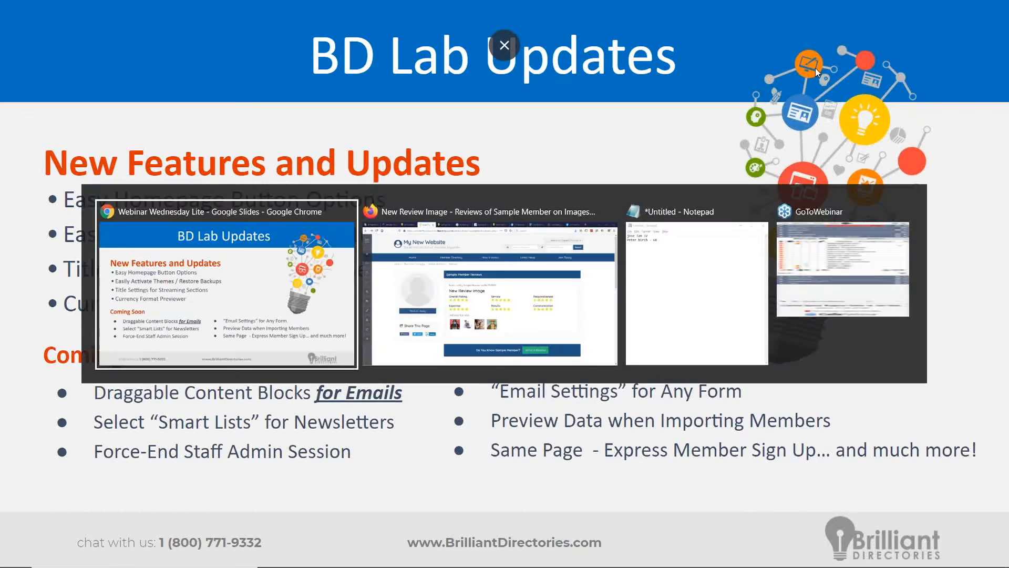
left_click(133, 19)
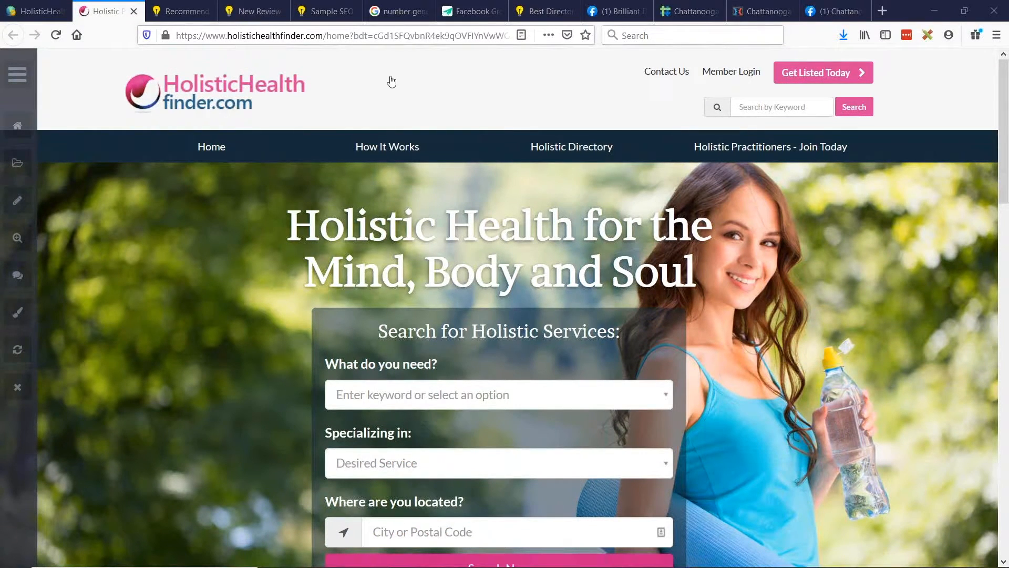
Reload the HolisticHealthFinder homepage and choose Acupuncture as the needed service in its search form
scroll(380, 158, "down", 5)
scroll(386, 272, "down", 3)
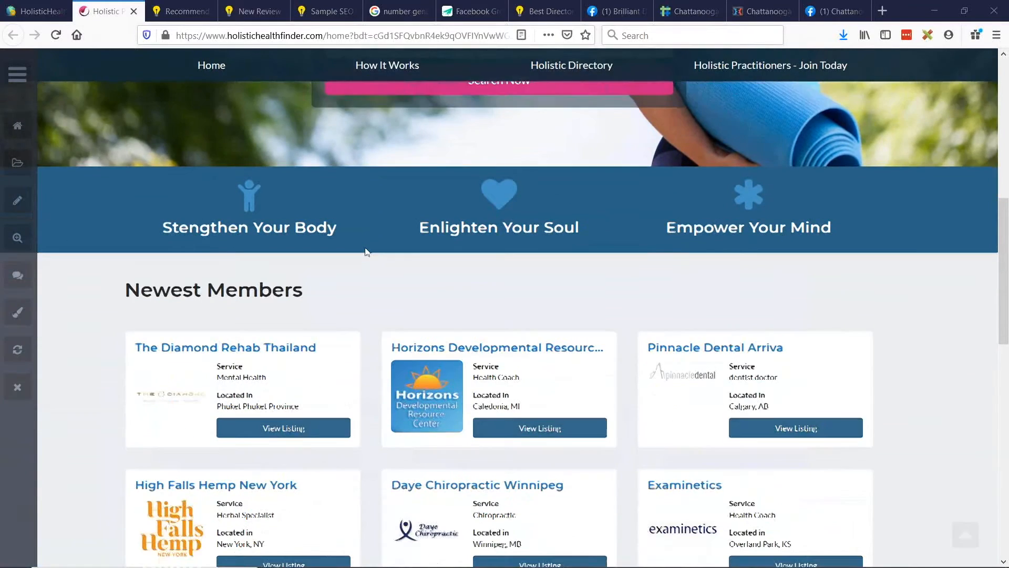
scroll(367, 250, "up", 7)
left_click(56, 36)
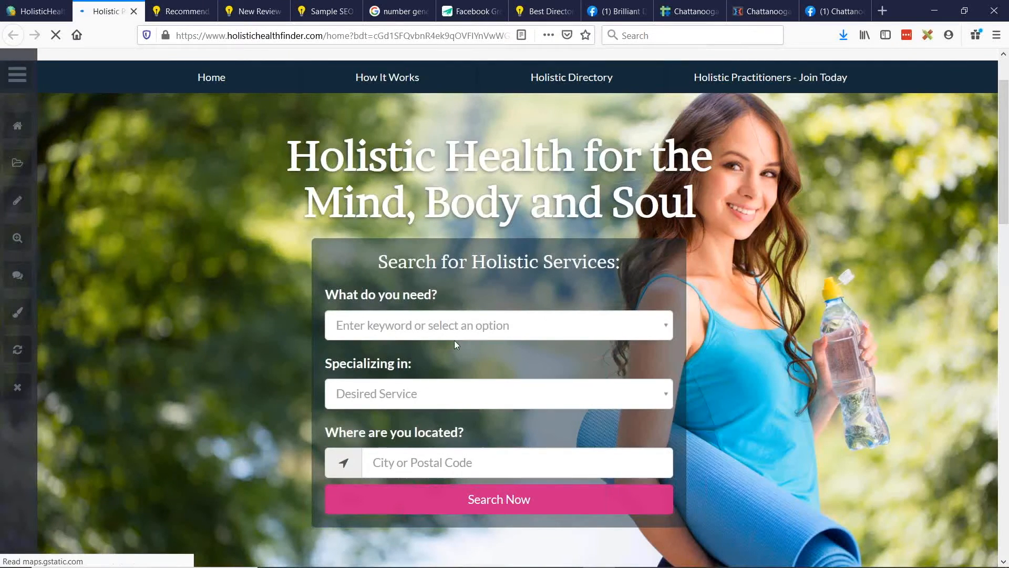
left_click(363, 325)
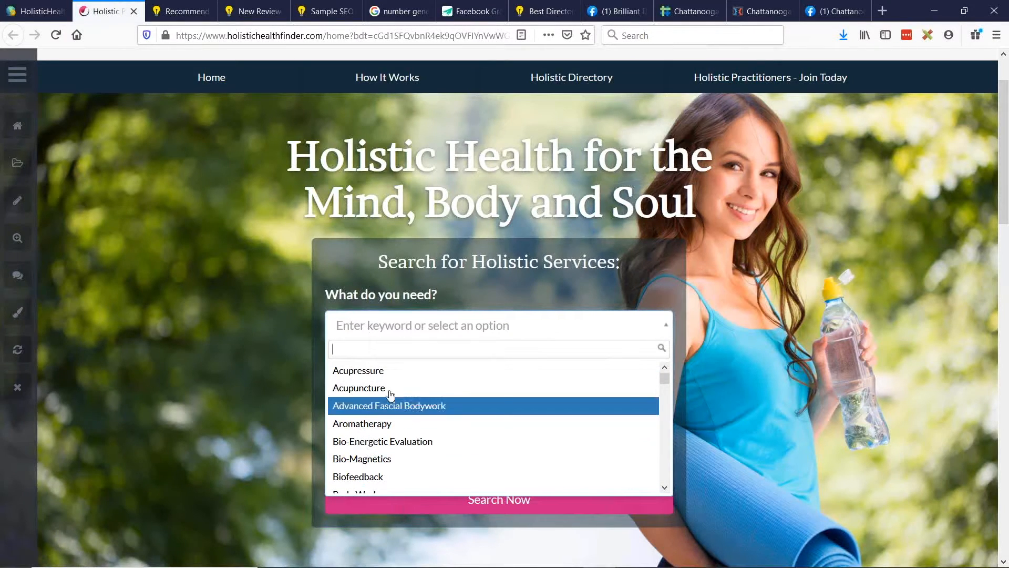
left_click(356, 387)
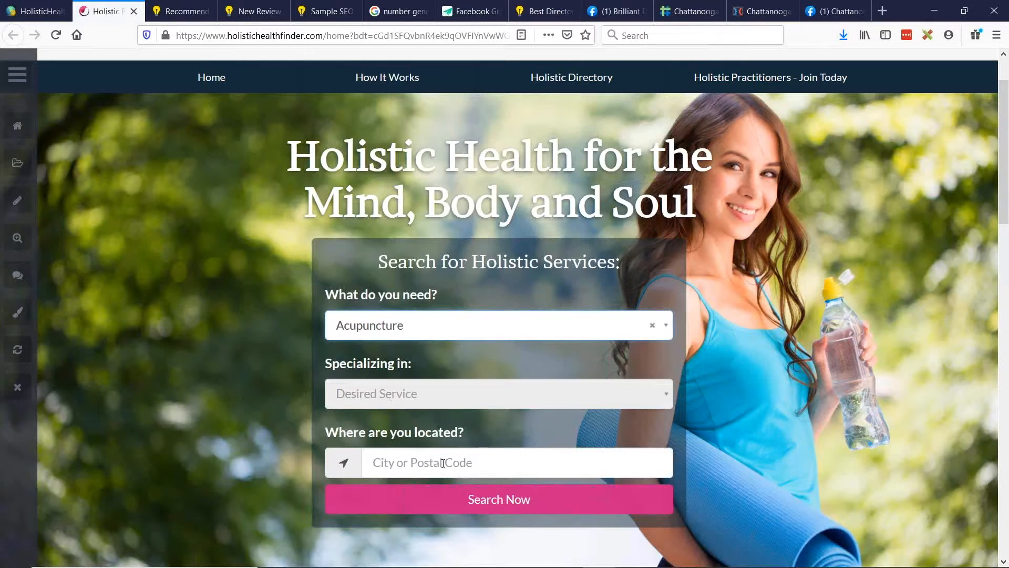
scroll(382, 361, "up", 2)
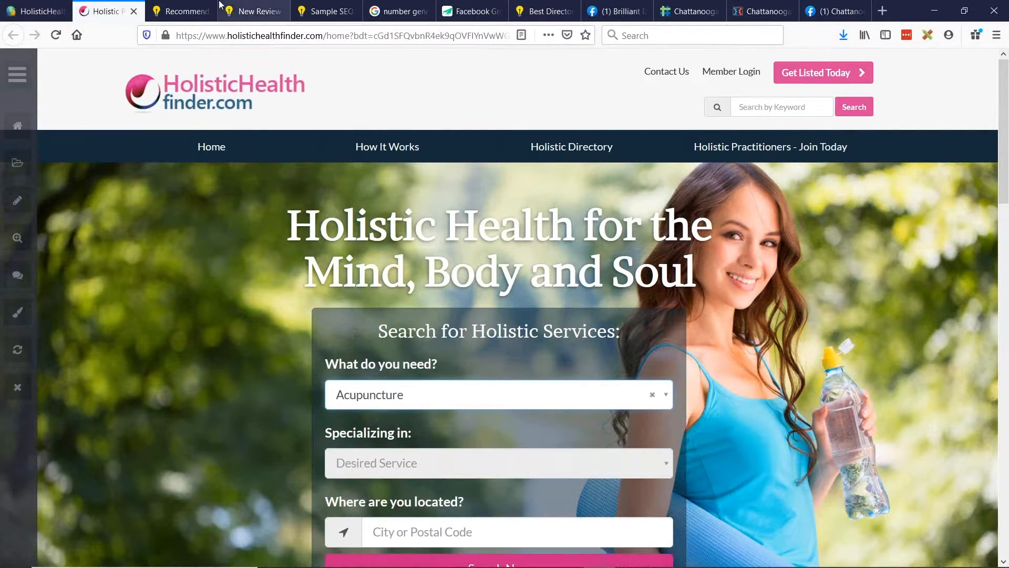
Open the Homepage Search Settings within the homepage layout design settings of the HolisticHealthFinder admin site
left_click(37, 11)
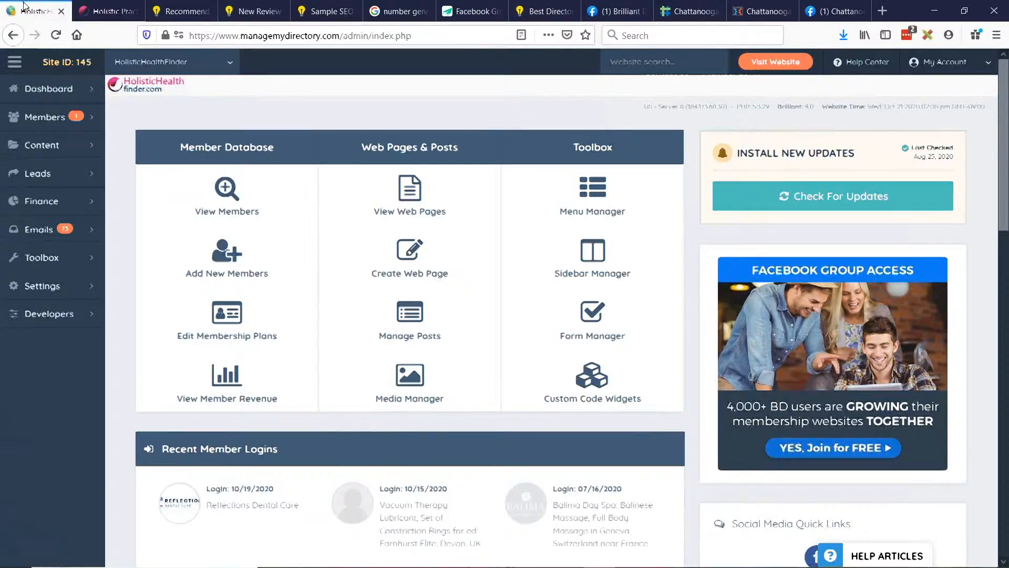
left_click(92, 290)
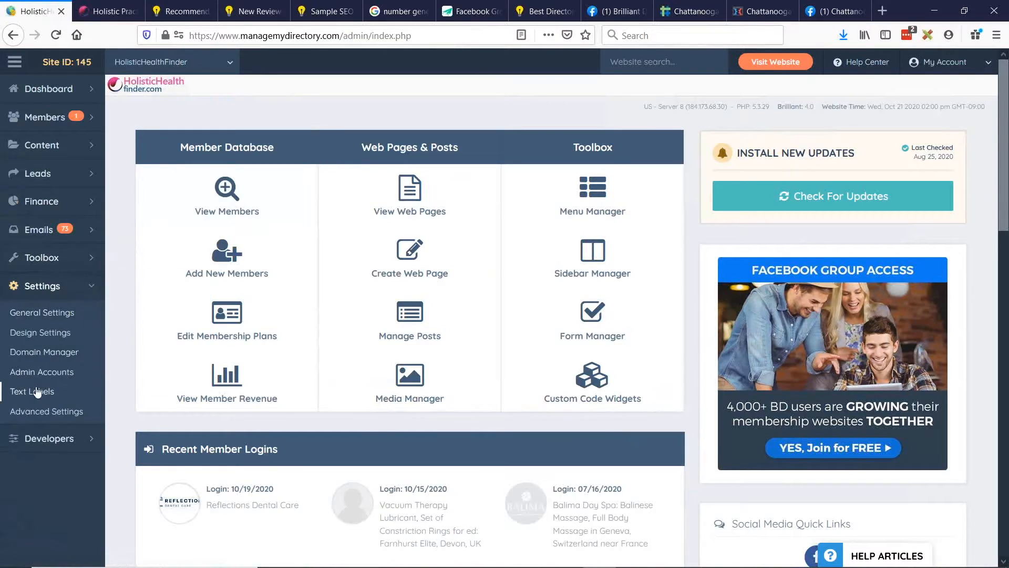
left_click(36, 340)
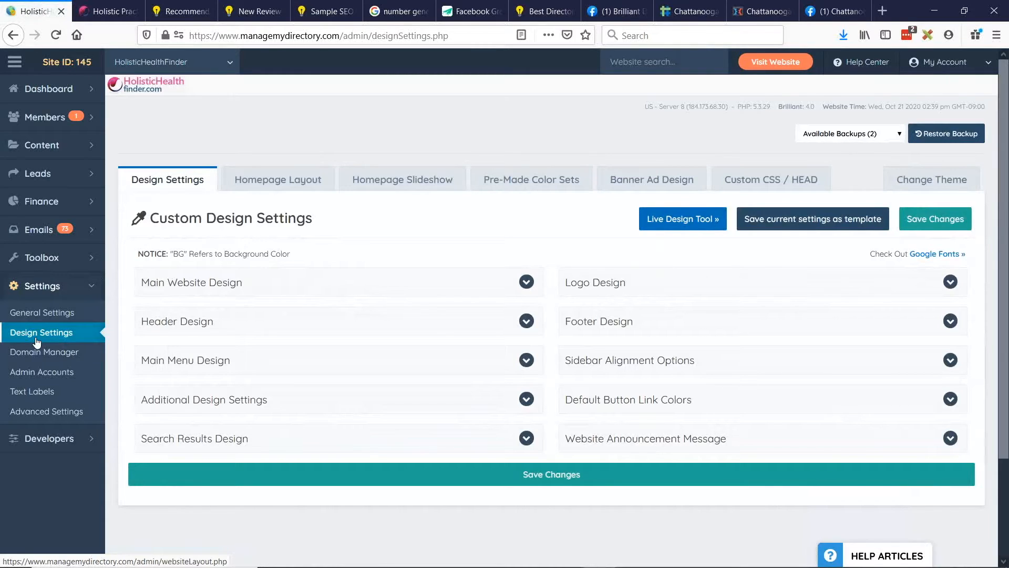
left_click(300, 190)
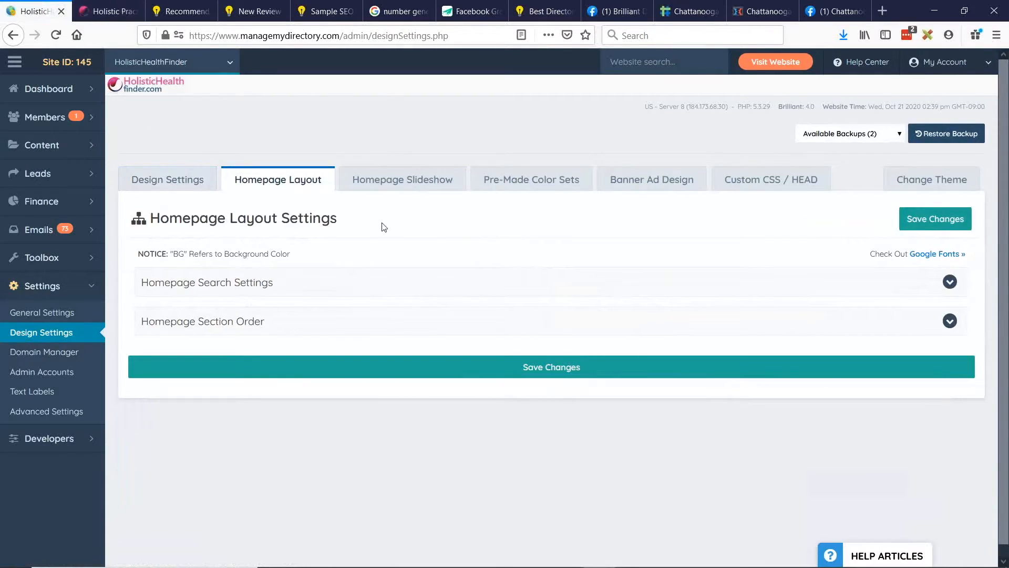
left_click(275, 283)
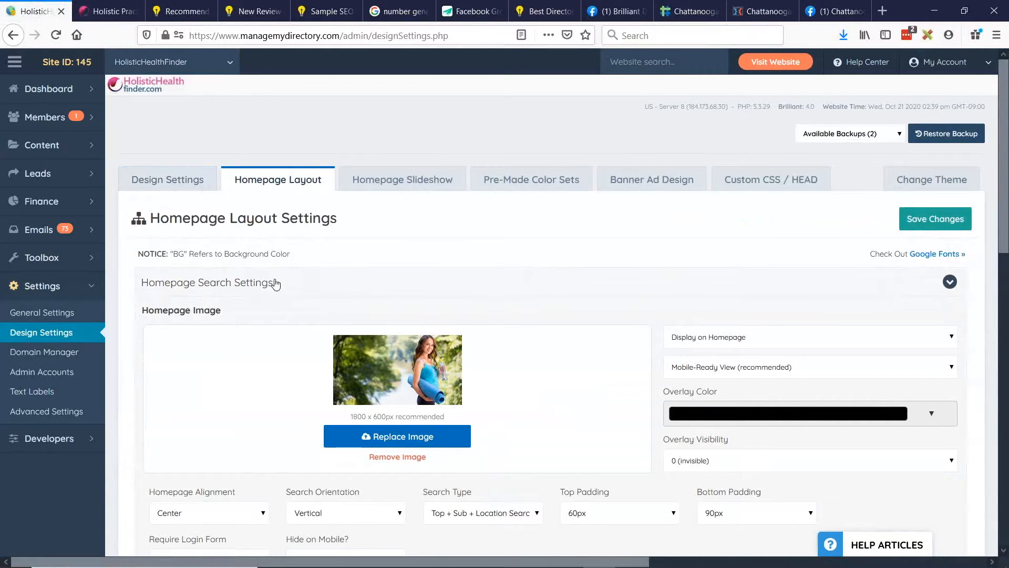
Set the homepage Search Type to Hero Message with Button Links
scroll(262, 271, "down", 2)
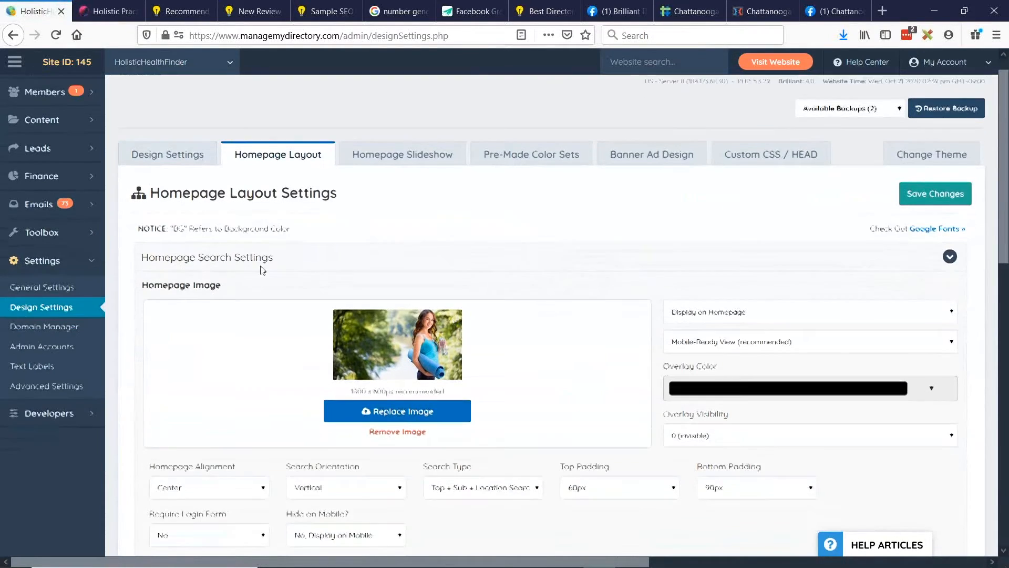
scroll(233, 218, "up", 2)
scroll(394, 225, "down", 3)
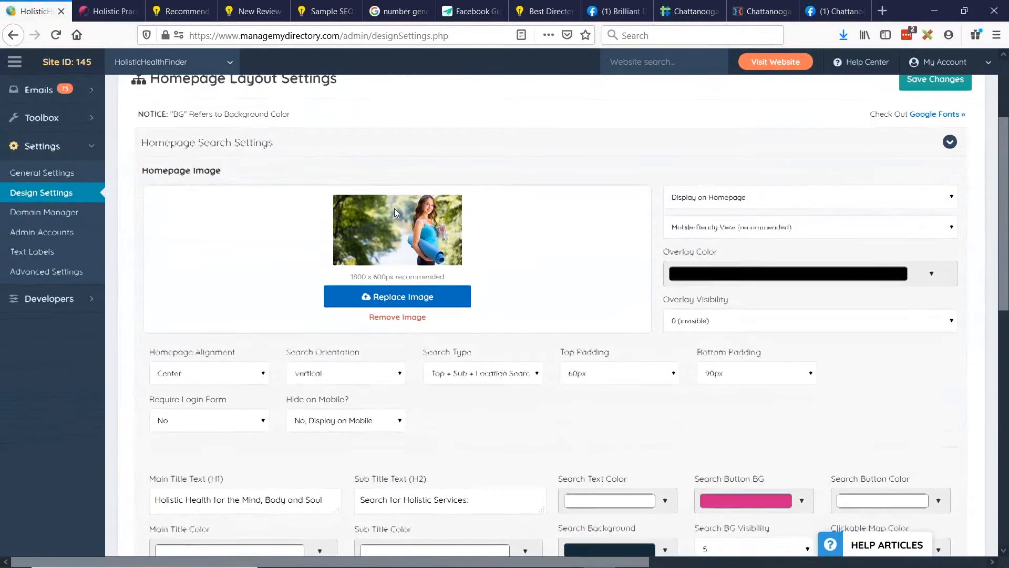
scroll(396, 212, "down", 3)
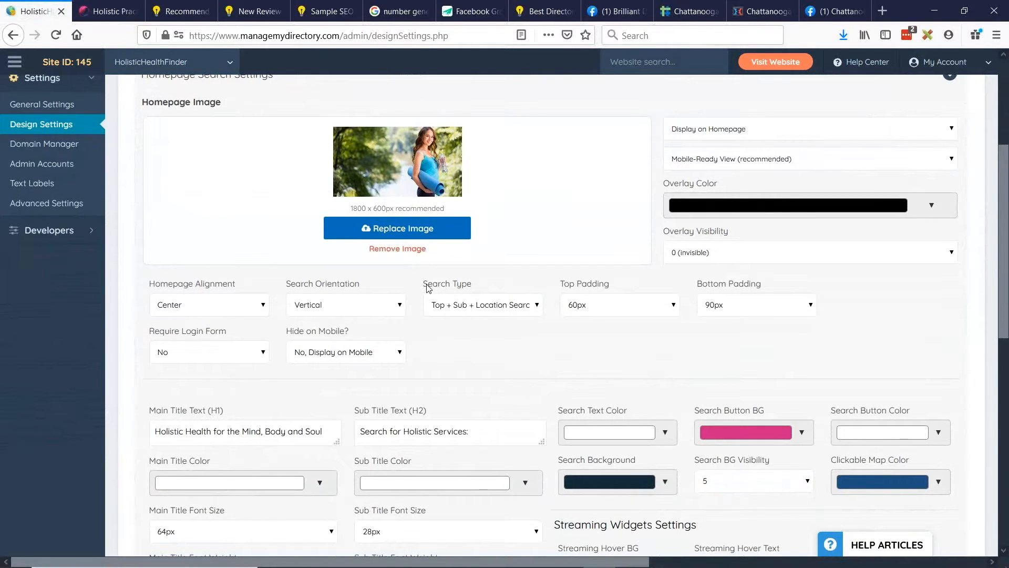
left_click_drag(427, 285, 466, 285)
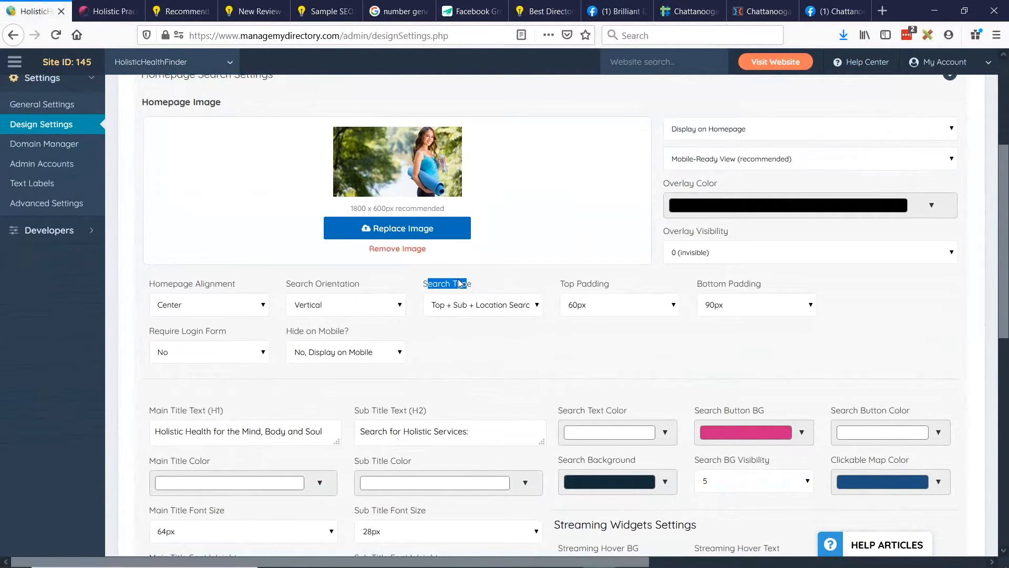
left_click(494, 312)
scroll(503, 368, "down", 5)
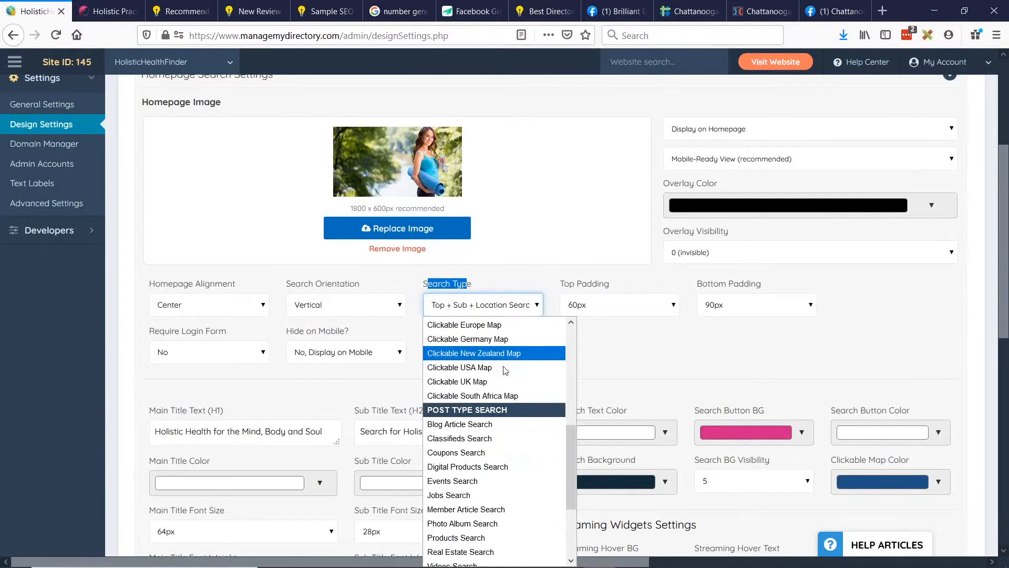
scroll(505, 370, "down", 3)
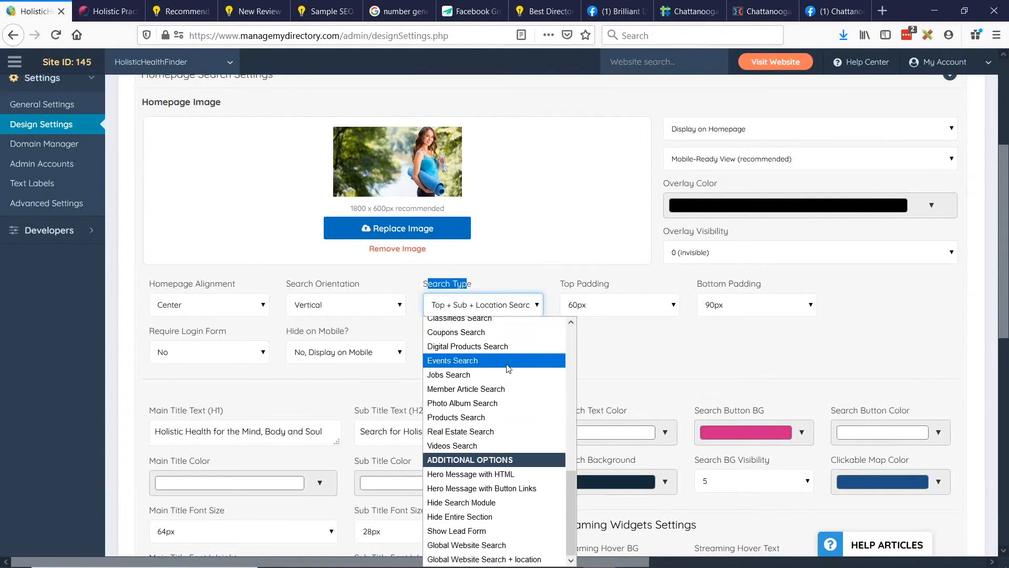
left_click(467, 495)
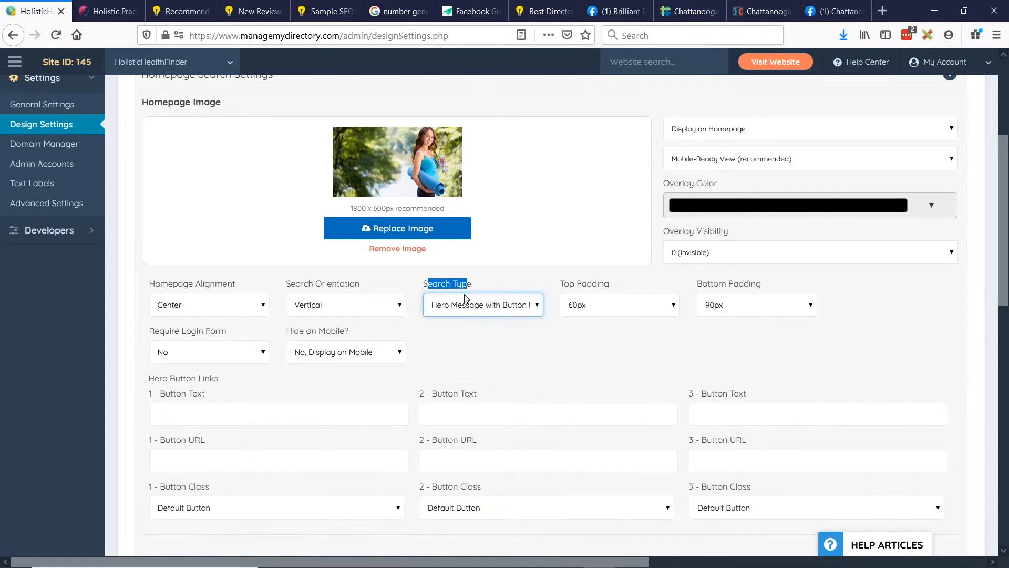
Set the first hero button's text to "Register to Join" and its URL to /join
scroll(466, 298, "down", 2)
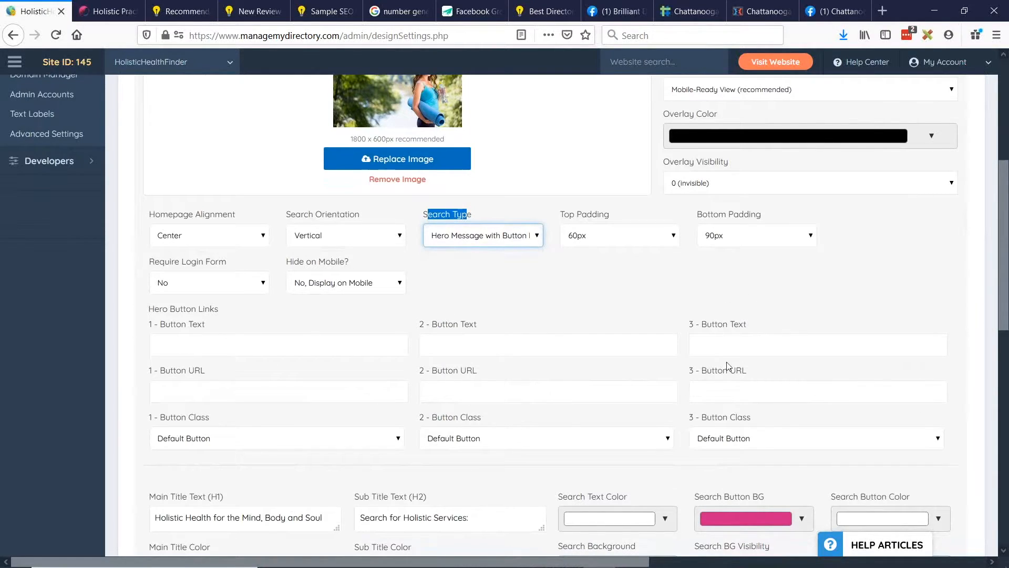
left_click(249, 343)
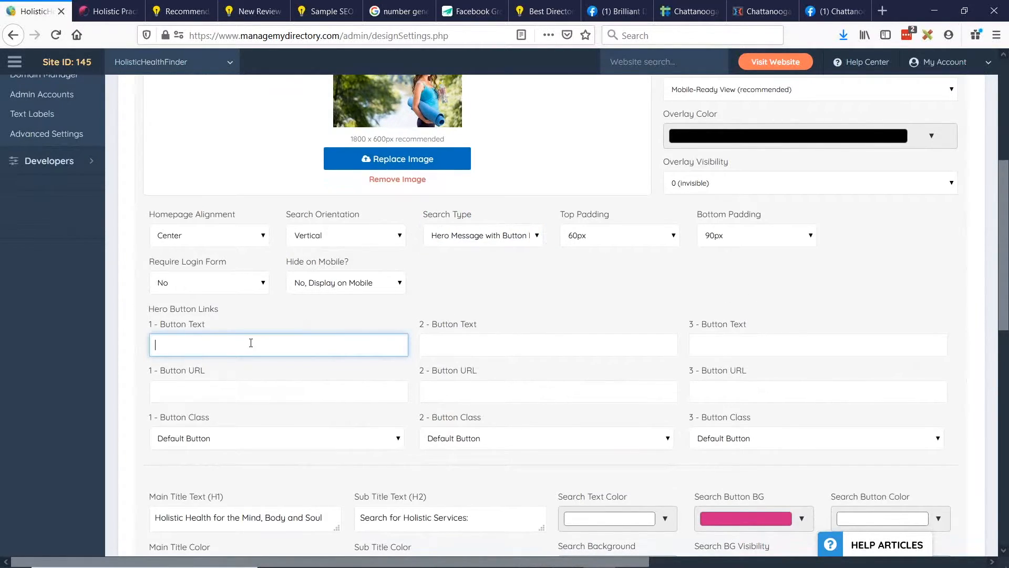
type("Register to Join")
left_click(175, 389)
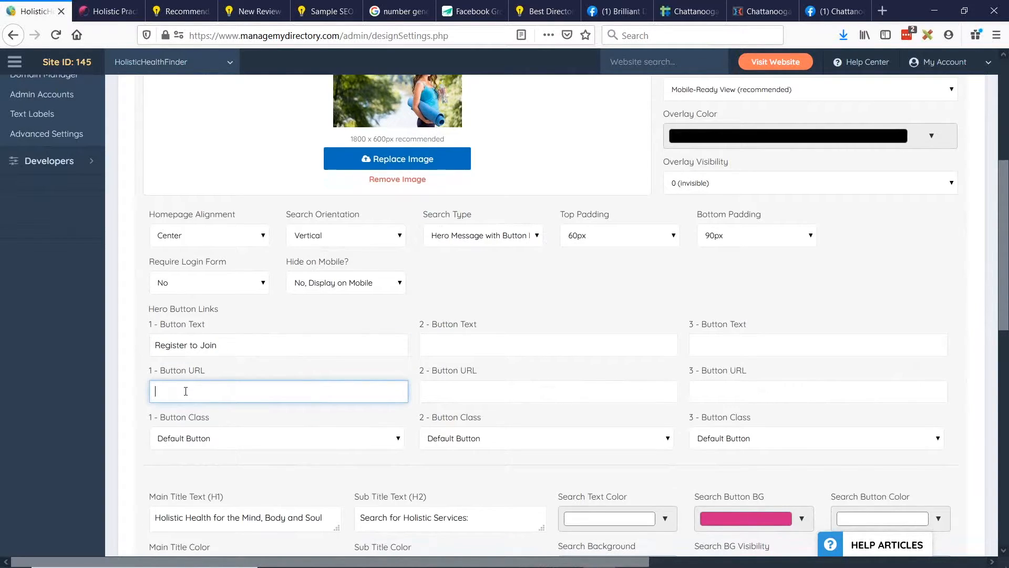
type("/join")
Set the first hero button's class to Danger Button
scroll(264, 243, "down", 1)
scroll(263, 243, "down", 2)
left_click(276, 374)
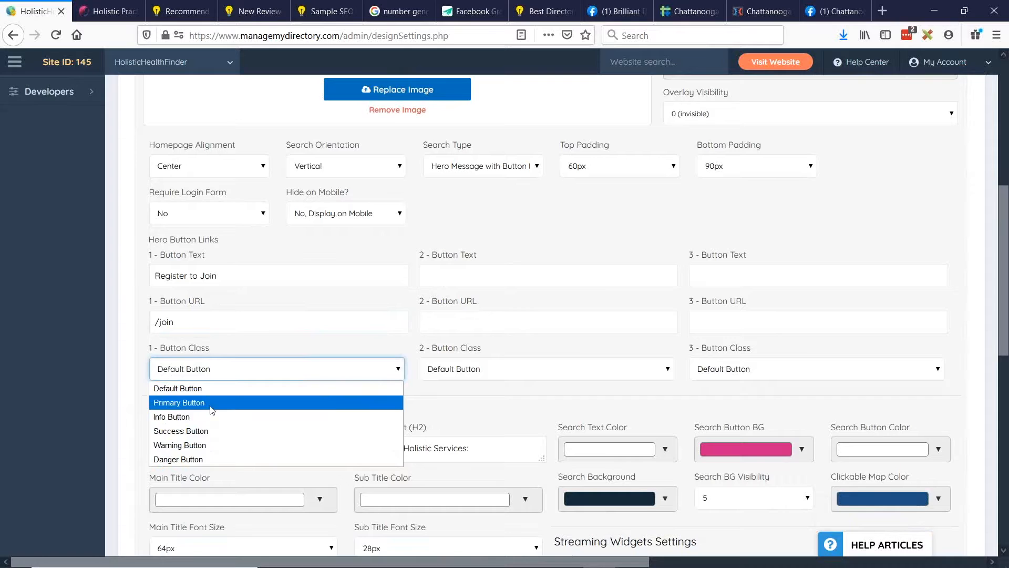
left_click(194, 459)
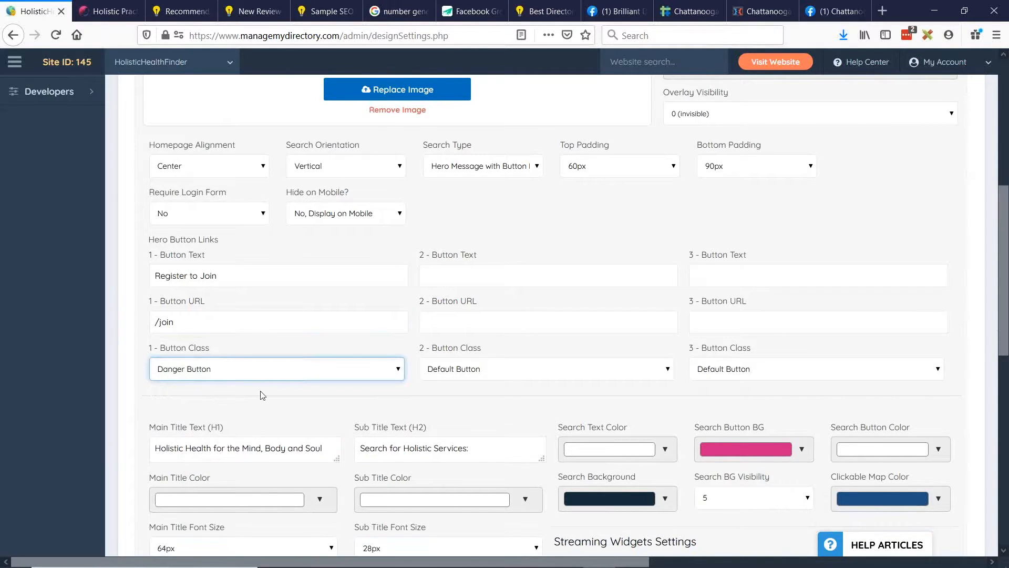
Open the Default Button Link Colors section of the custom design settings to view the button class colors
scroll(132, 373, "up", 1)
scroll(132, 373, "up", 10)
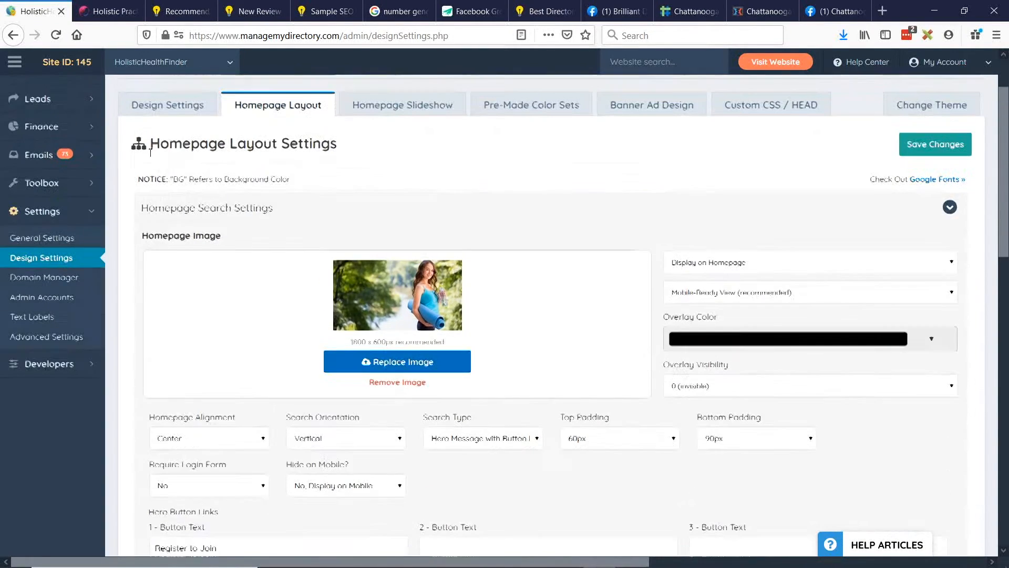
left_click(167, 109)
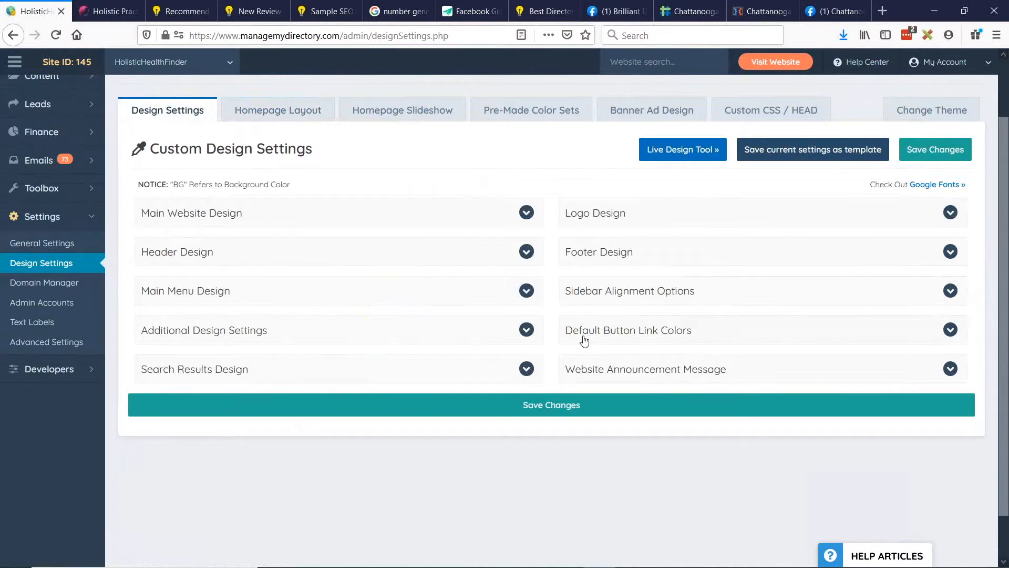
left_click(582, 331)
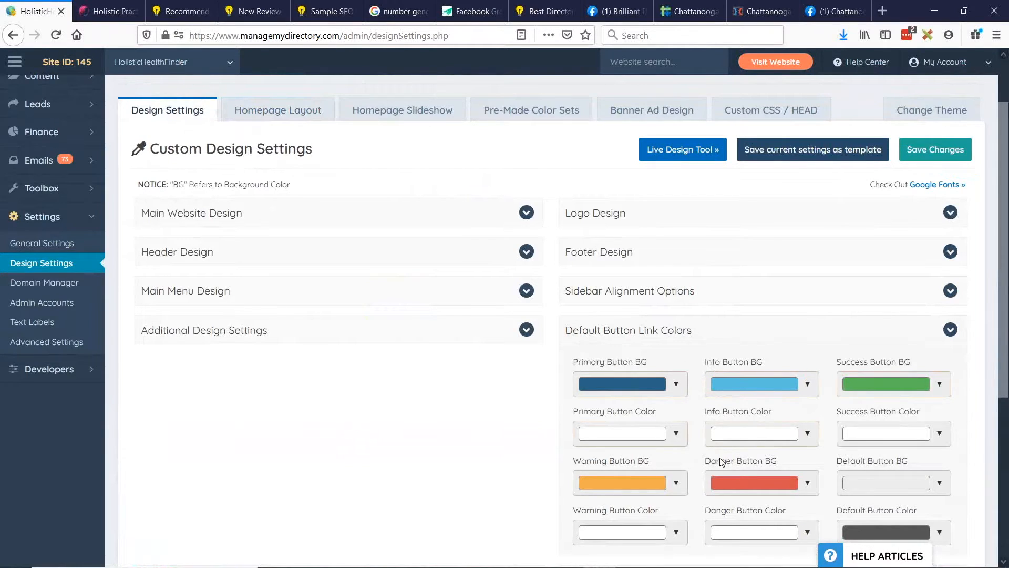
In the homepage layout settings, set the second hero button's text to "Login Here" and its URL to /login
left_click(274, 108)
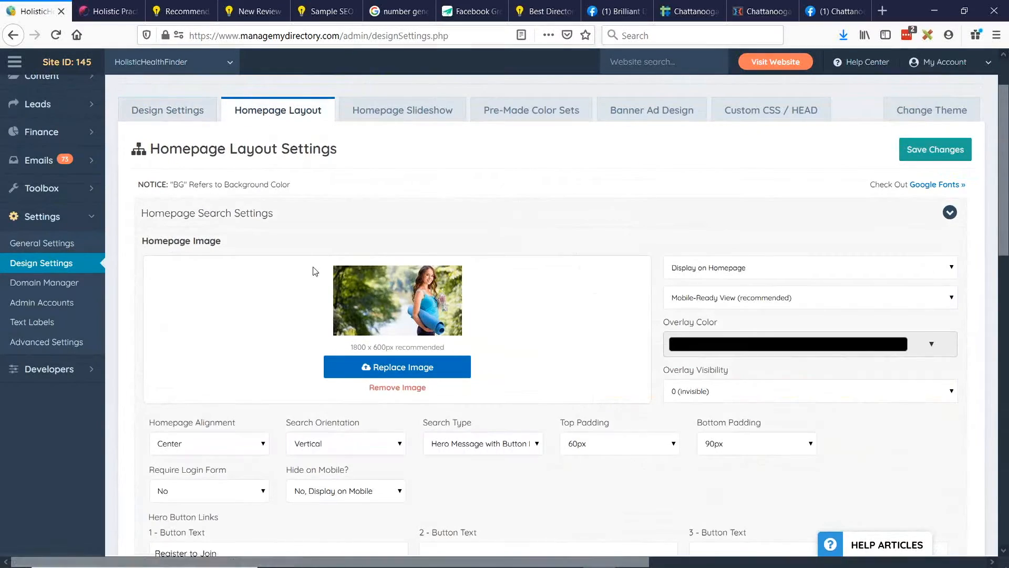
scroll(342, 261, "down", 3)
scroll(342, 261, "down", 2)
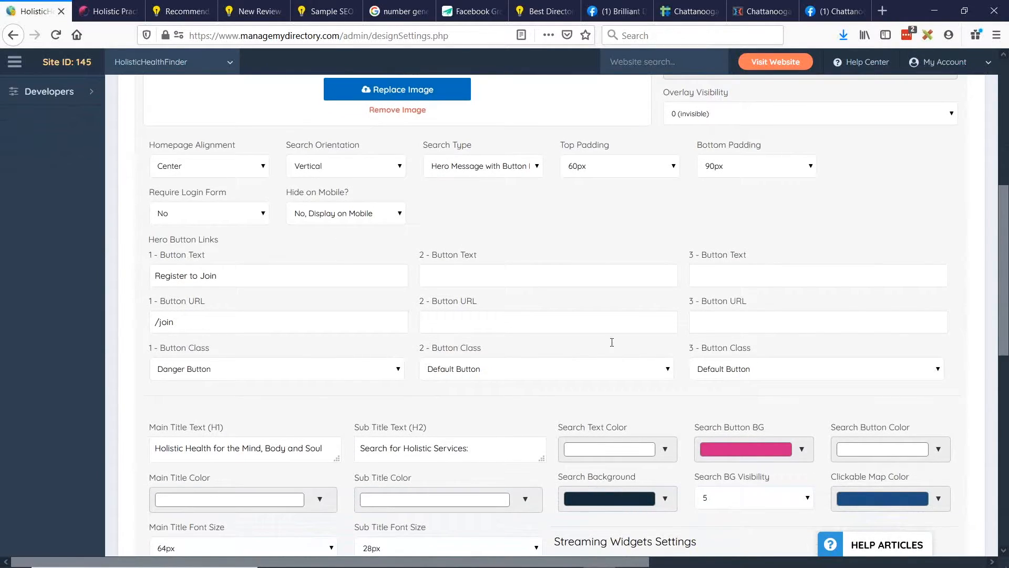
left_click(497, 273)
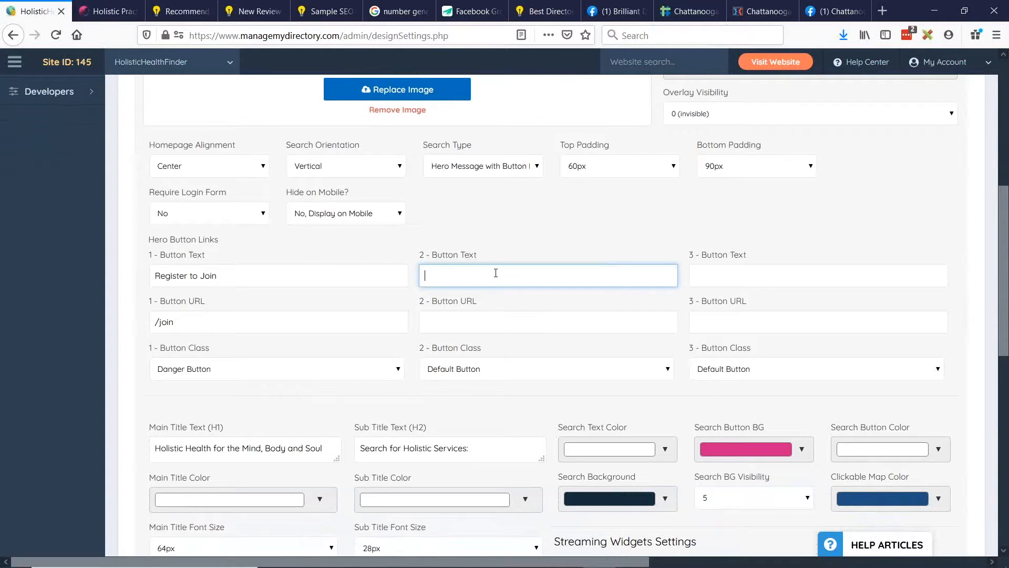
type("ogin Here")
left_click(477, 316)
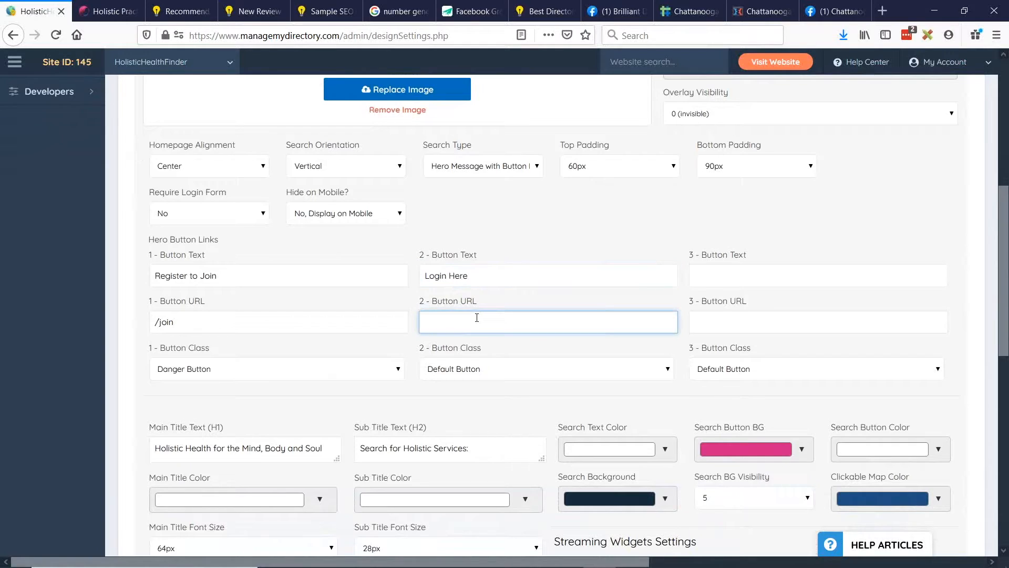
type("/login")
Set the second hero button's class to Primary Button and save the homepage layout settings
left_click(480, 371)
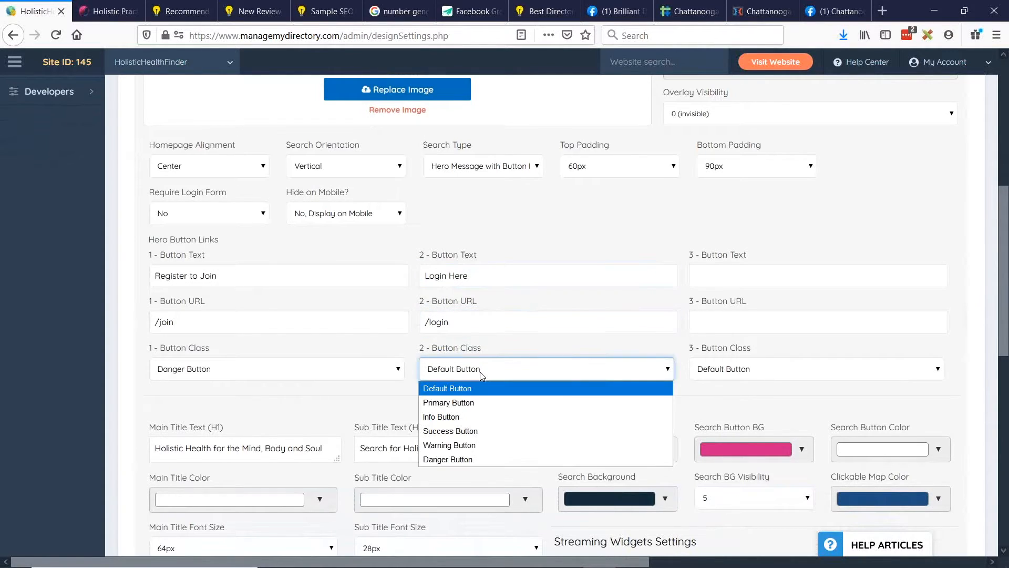
left_click(459, 404)
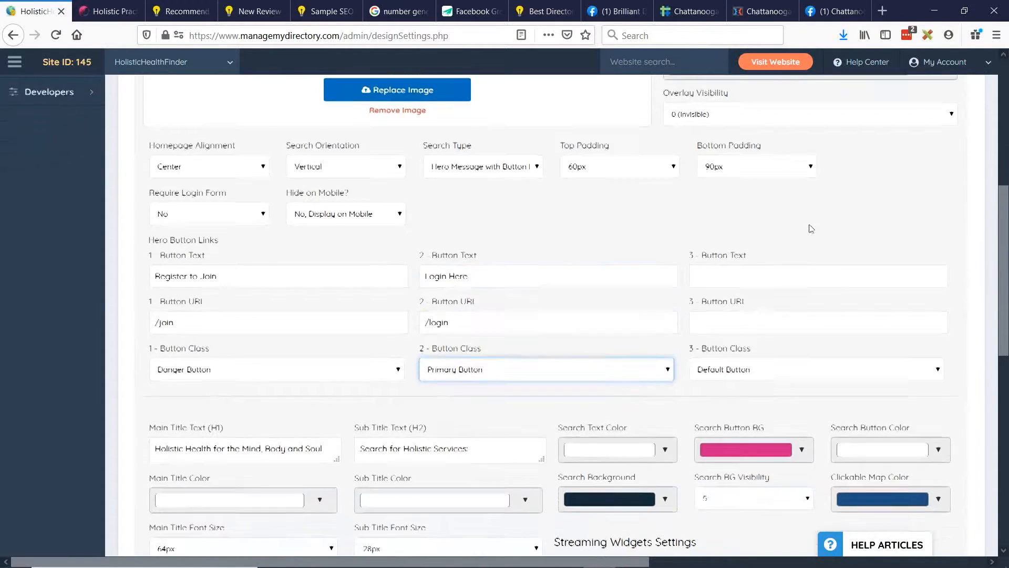
scroll(811, 228, "up", 5)
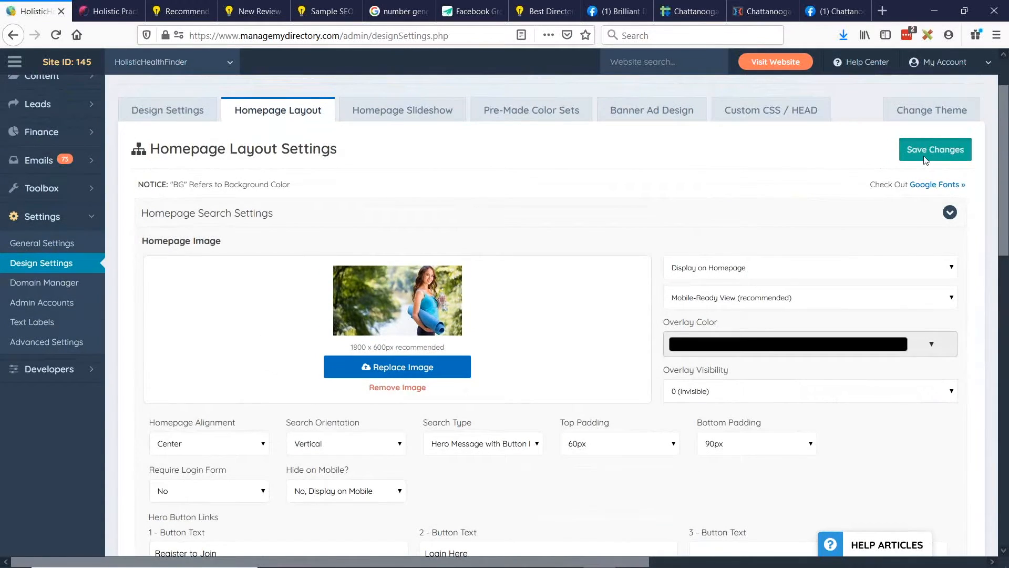
left_click(925, 155)
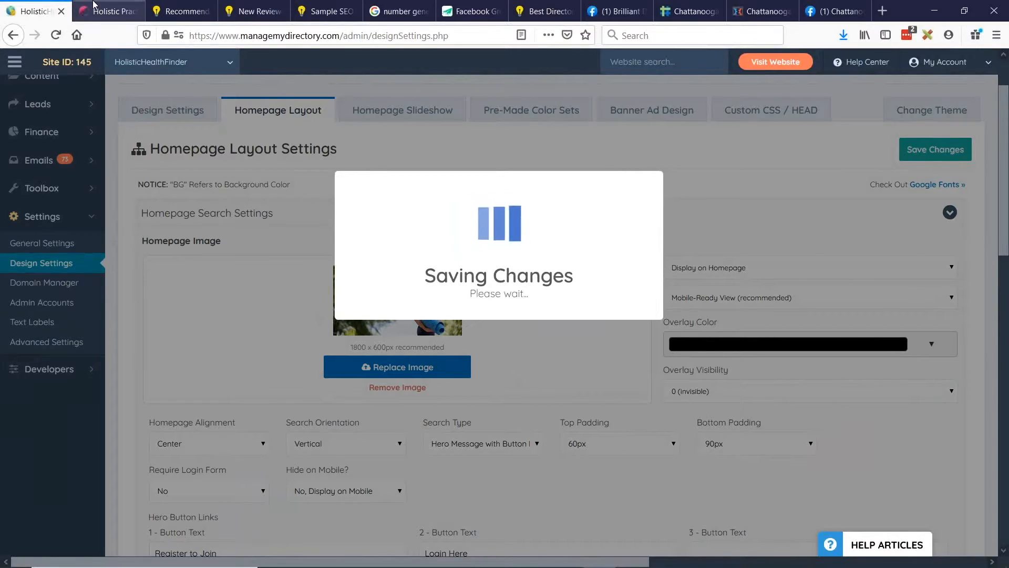
Reload the live HolisticHealthFinder homepage and examine the hero section's title, subtitle and button links
left_click(111, 12)
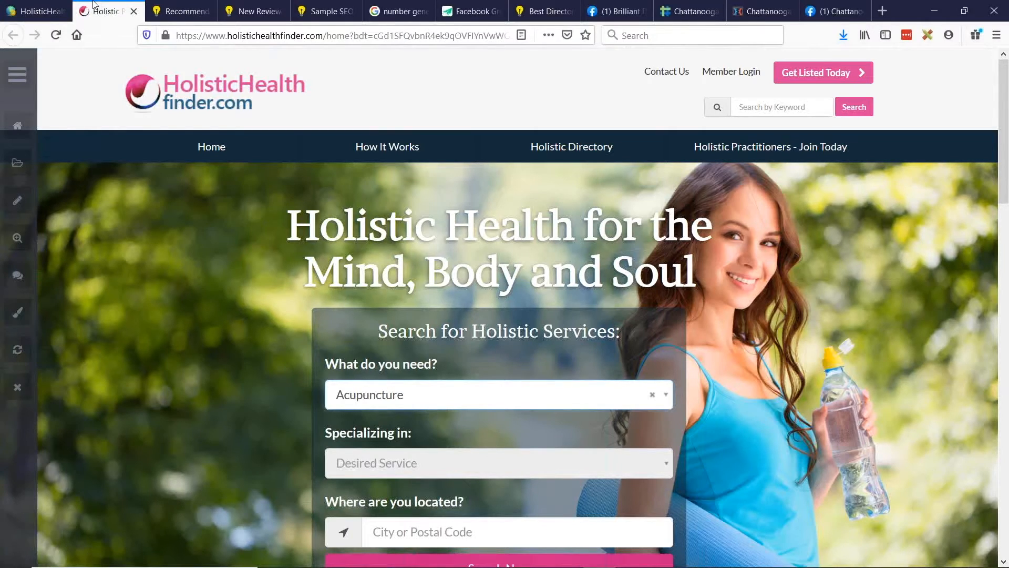
left_click(55, 34)
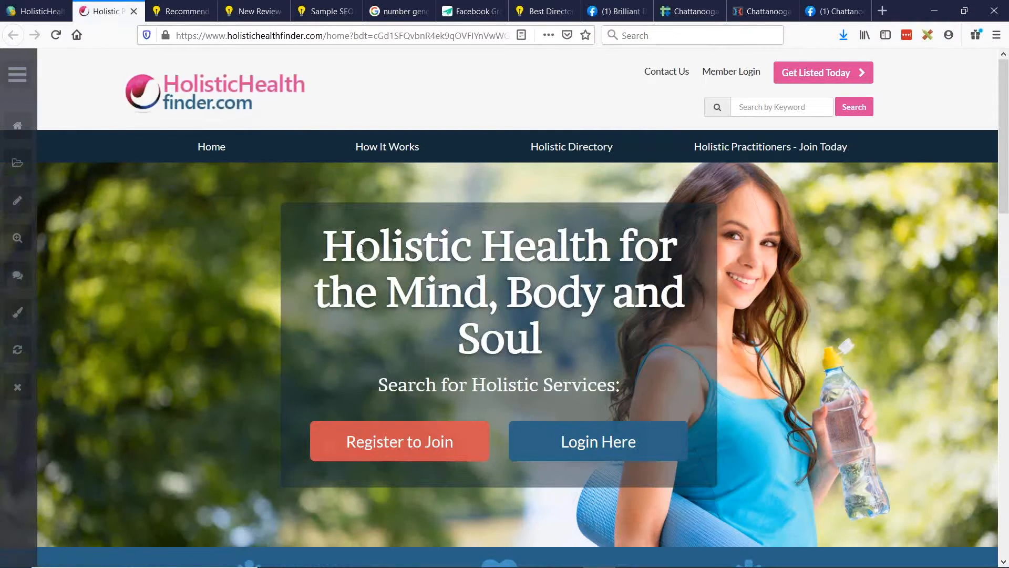
mouse_move(356, 246)
left_mouse_down()
mouse_move(427, 247)
mouse_move(488, 292)
left_mouse_up()
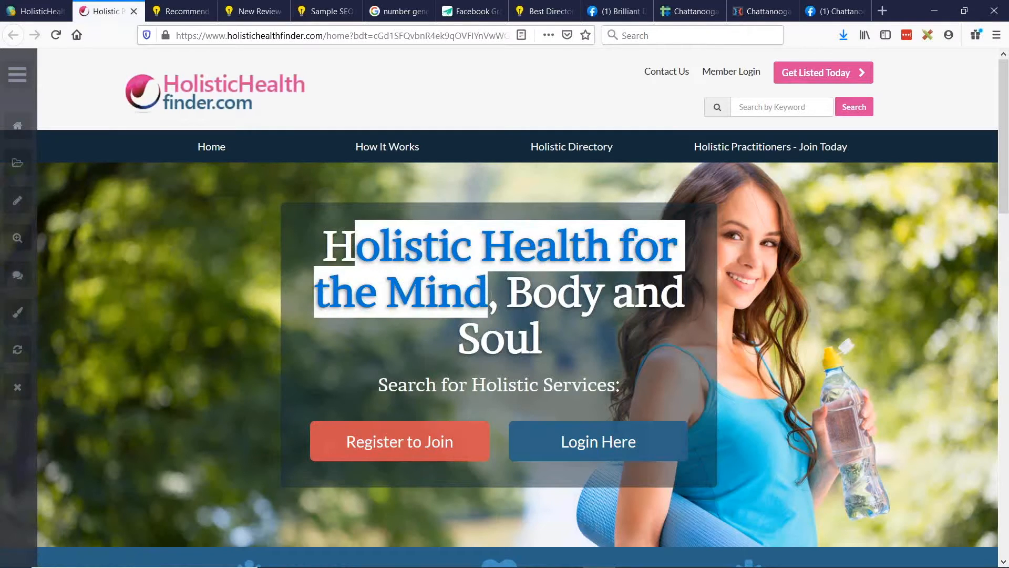
left_click(506, 261)
left_click_drag(417, 375, 540, 378)
left_click(546, 378)
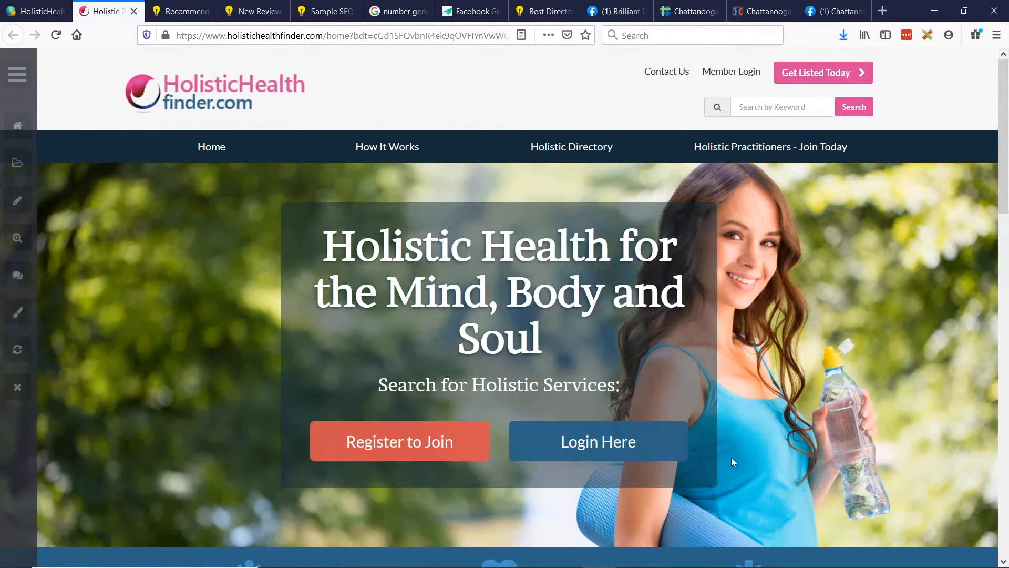
scroll(731, 457, "down", 2)
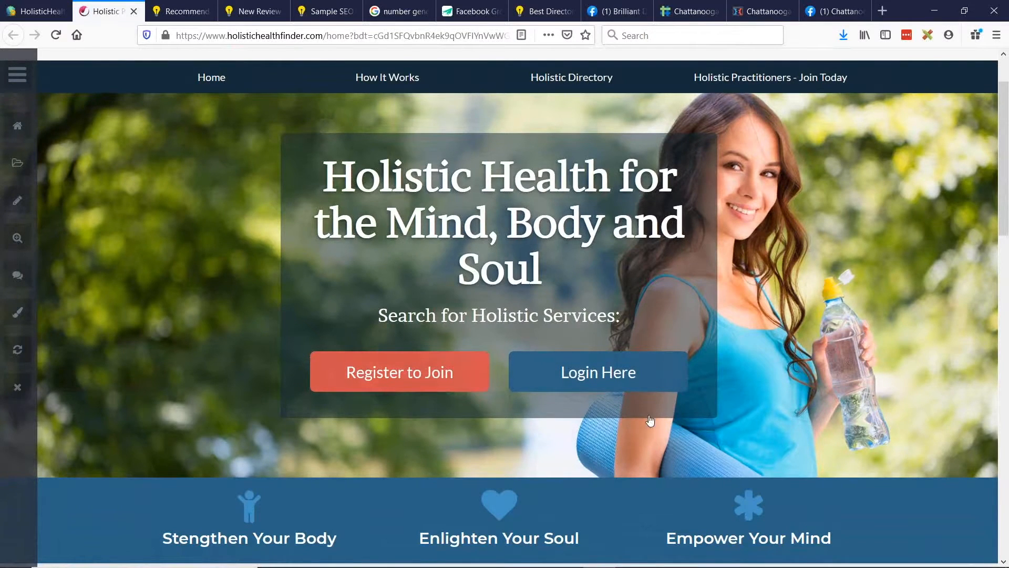
scroll(399, 370, "up", 2)
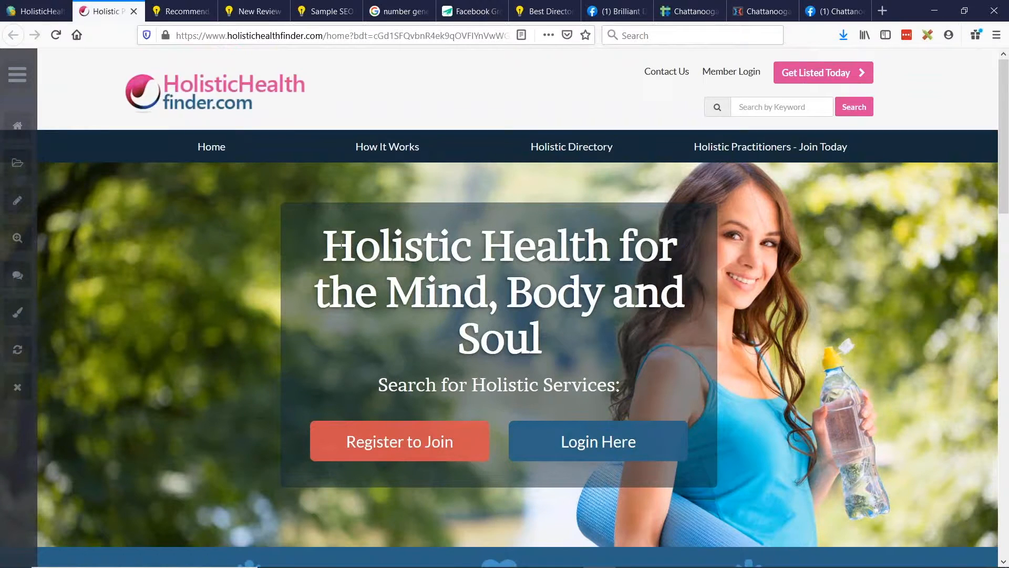
left_click_drag(322, 242, 541, 310)
left_click(641, 323)
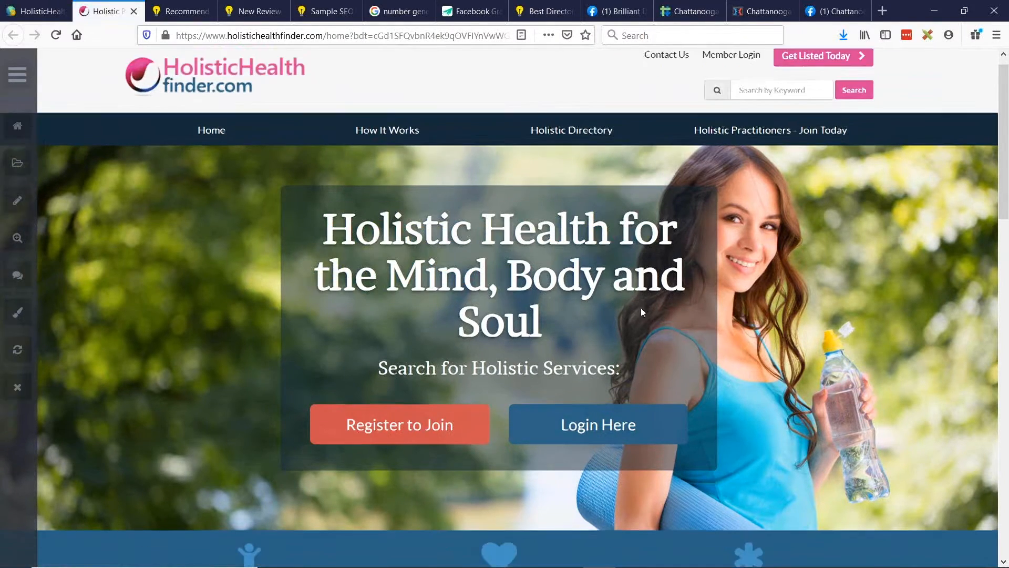
scroll(641, 307, "down", 2)
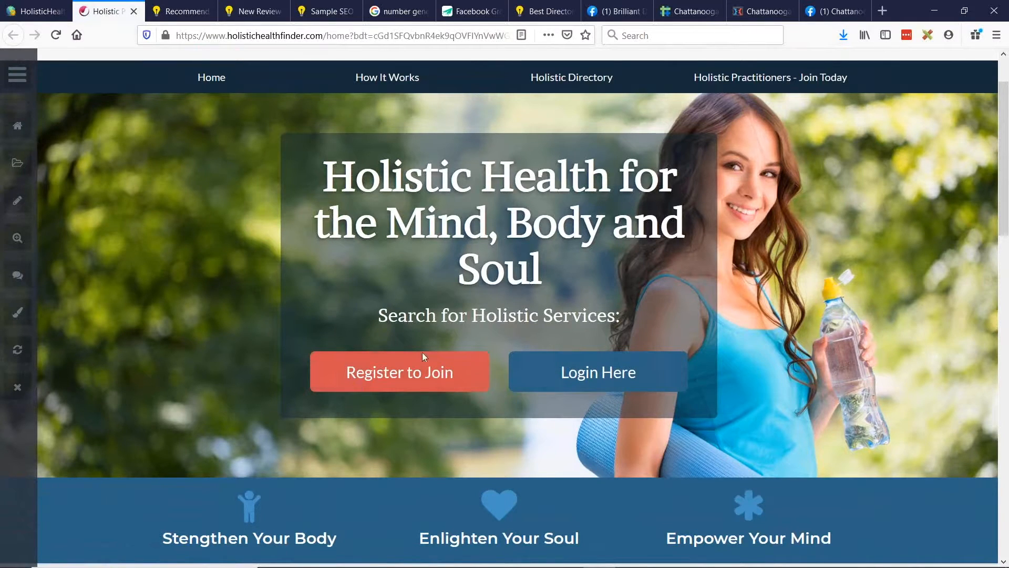
scroll(807, 281, "up", 2)
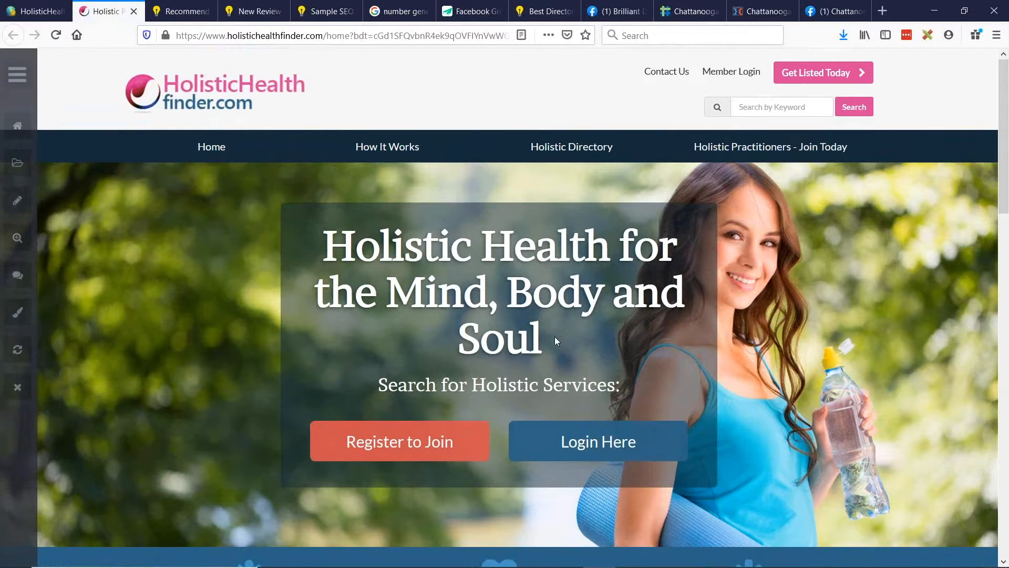
left_click_drag(555, 341, 348, 257)
left_click(325, 244)
Return to the homepage layout settings, review the Search Type options and reselect Hero Message with Button Links
key("ctrl+shift+Tab")
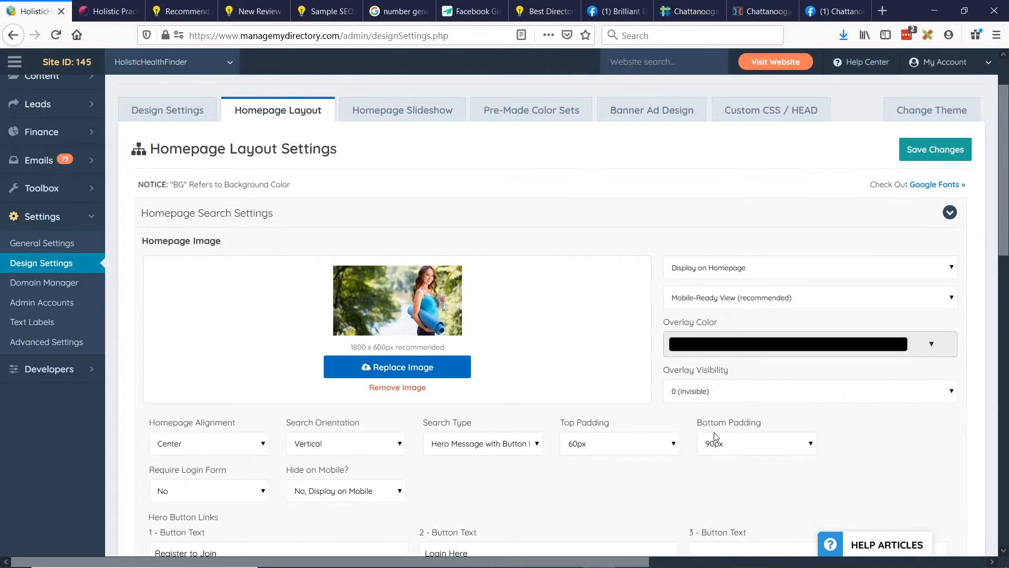
scroll(707, 428, "down", 2)
scroll(701, 417, "down", 1)
scroll(187, 156, "up", 1)
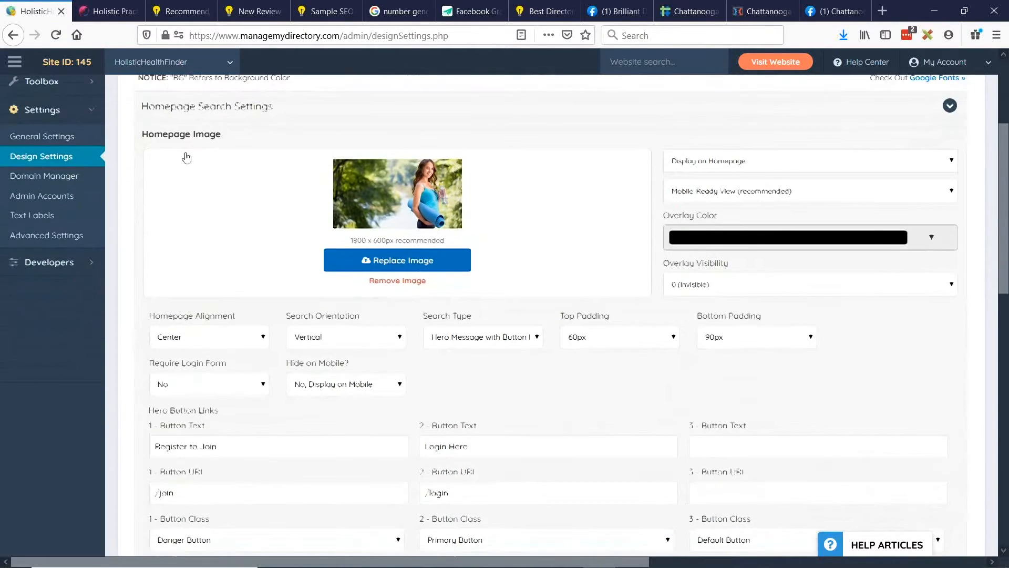
scroll(451, 286, "down", 1)
left_click_drag(422, 283, 479, 284)
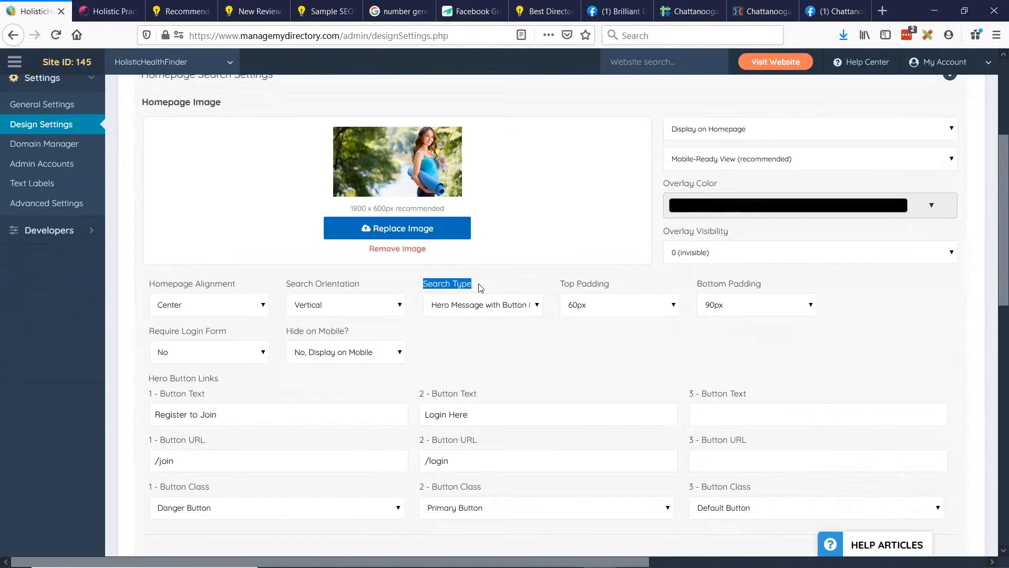
left_click(524, 307)
scroll(479, 362, "down", 3)
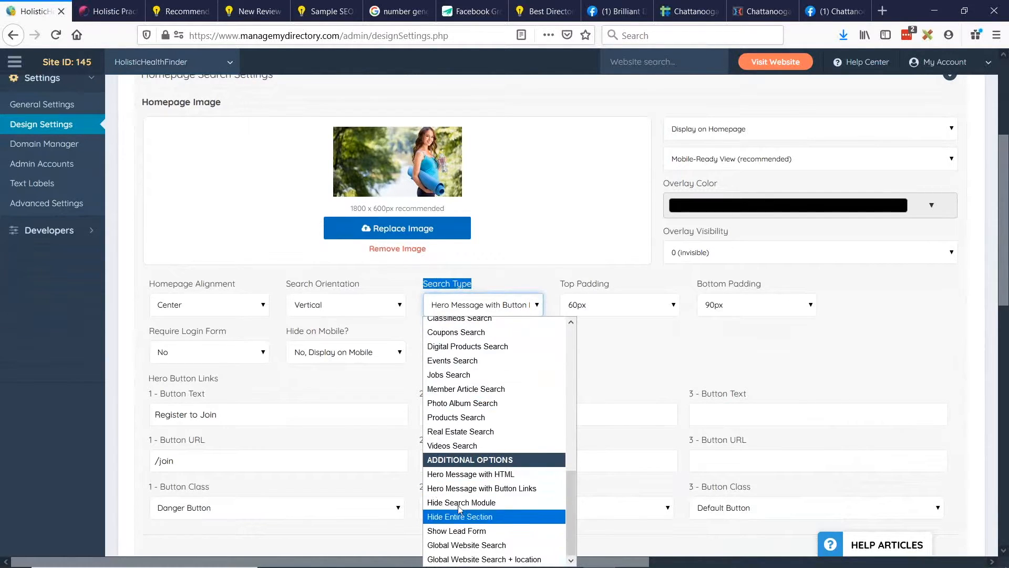
left_click(508, 486)
scroll(572, 338, "down", 1)
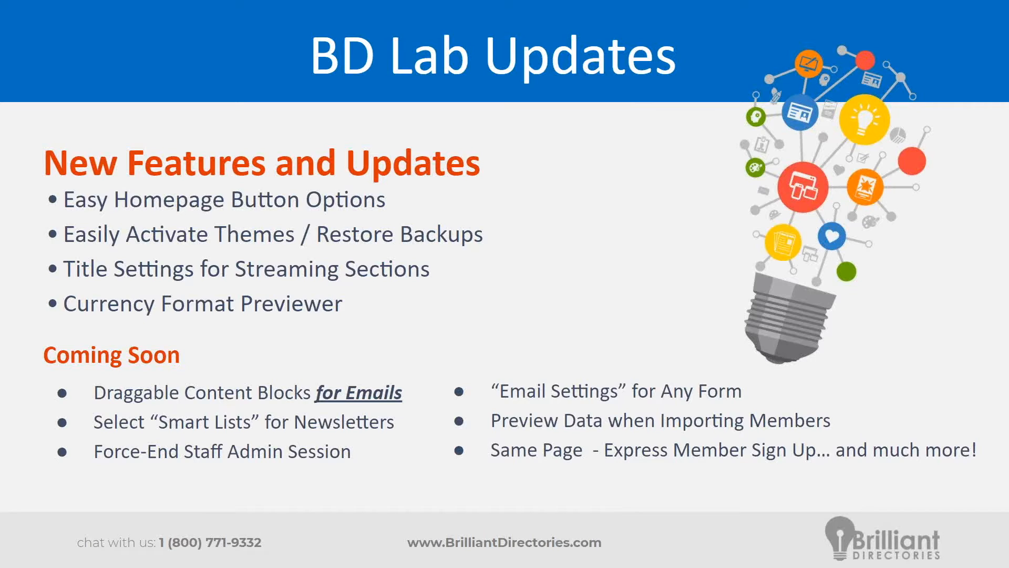
Switch from the slides to Firefox and browse the directory themes page on the Brilliant Directories website
key("alt+Tab")
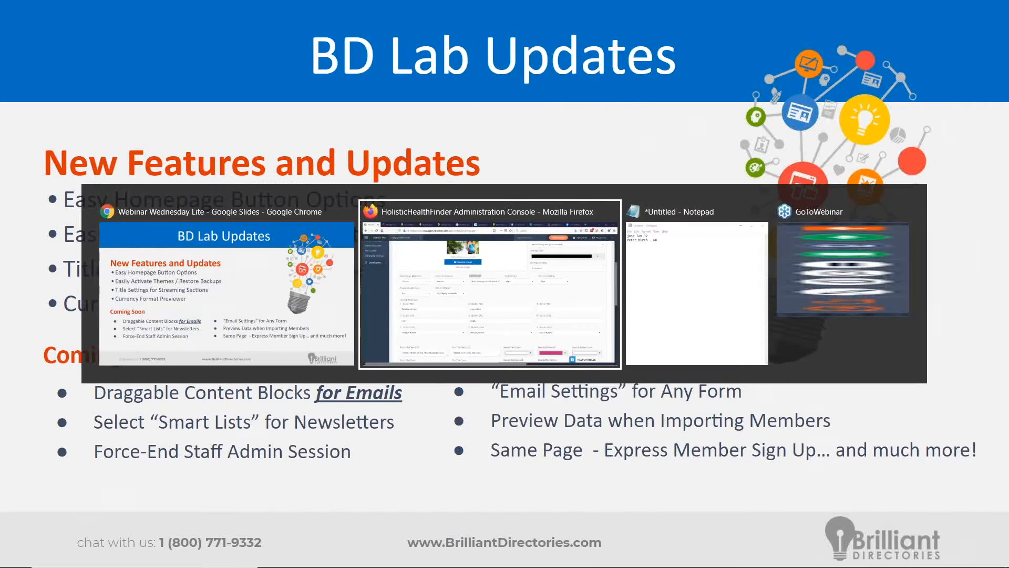
scroll(583, 287, "up", 5)
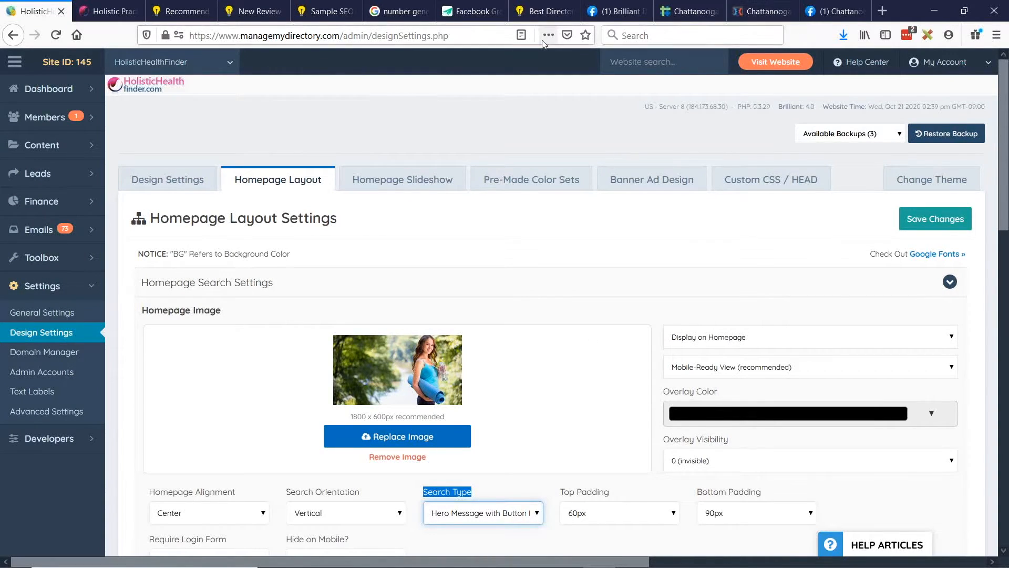
left_click(547, 11)
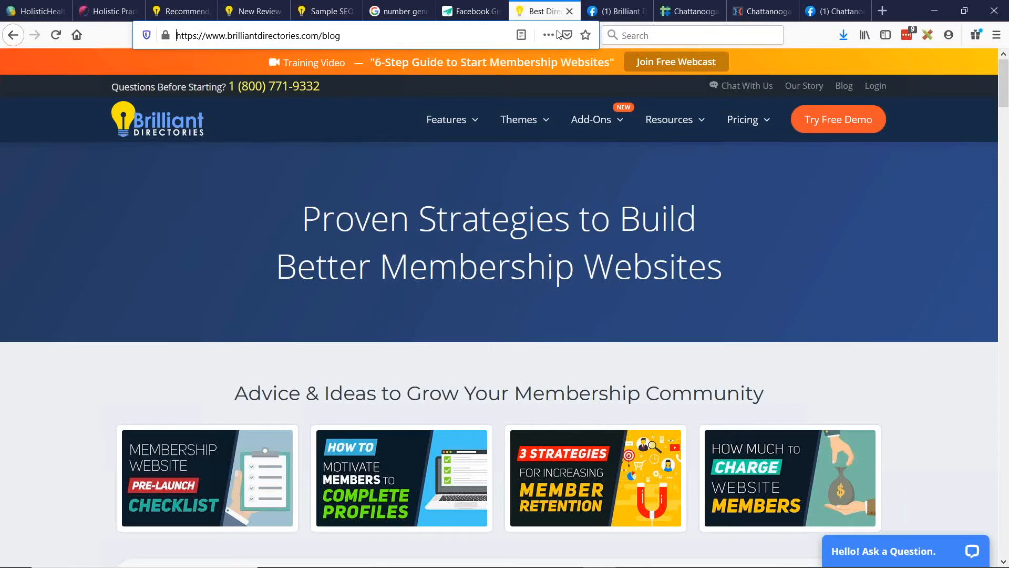
left_click(528, 127)
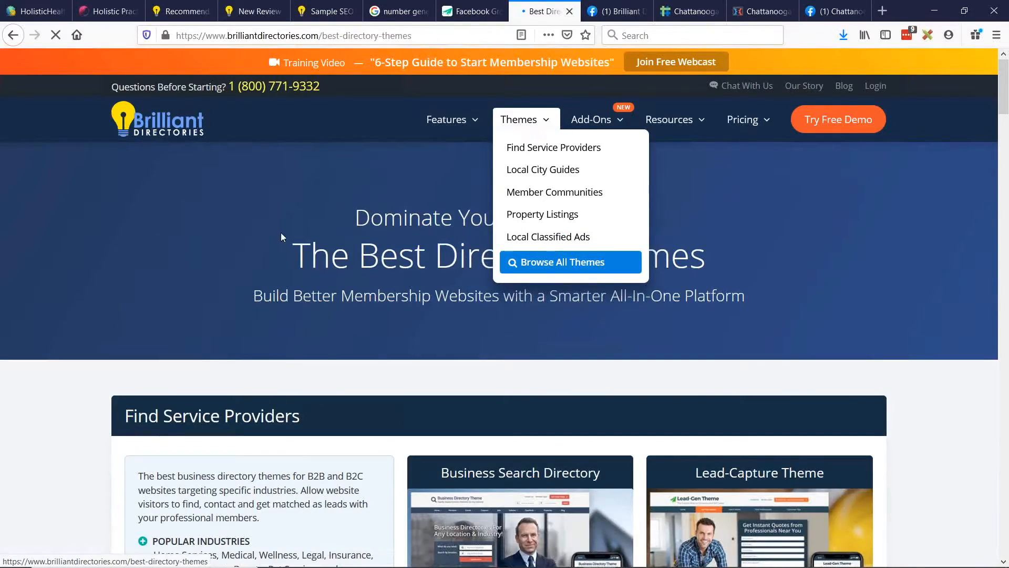
scroll(21, 268, "down", 3)
scroll(126, 293, "down", 9)
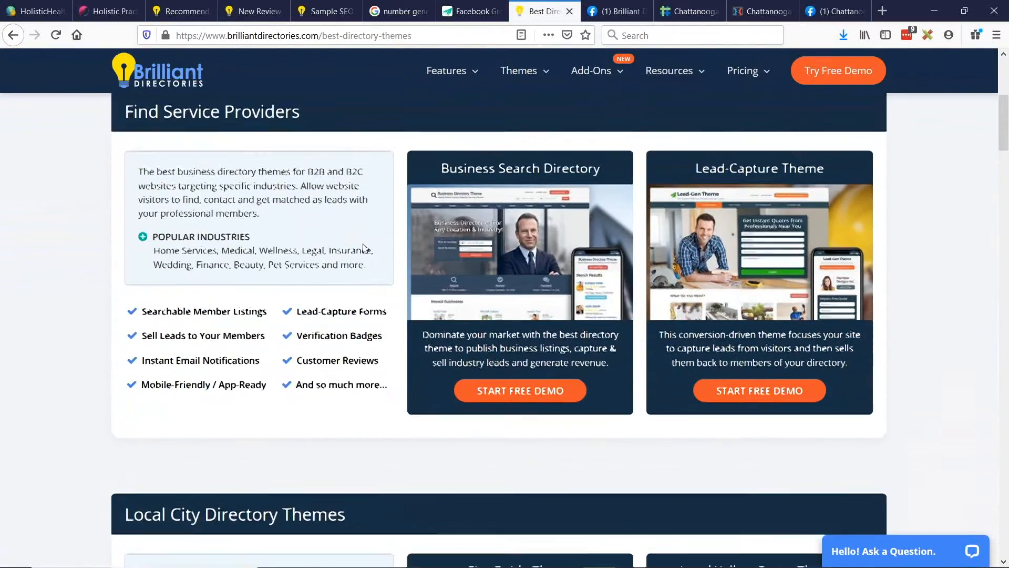
scroll(548, 264, "down", 9)
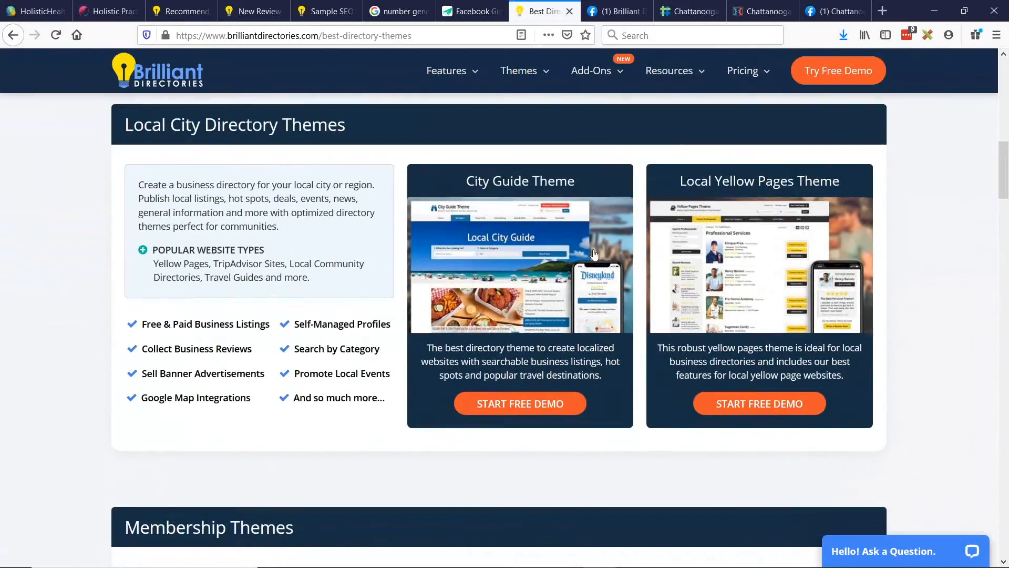
scroll(678, 297, "down", 3)
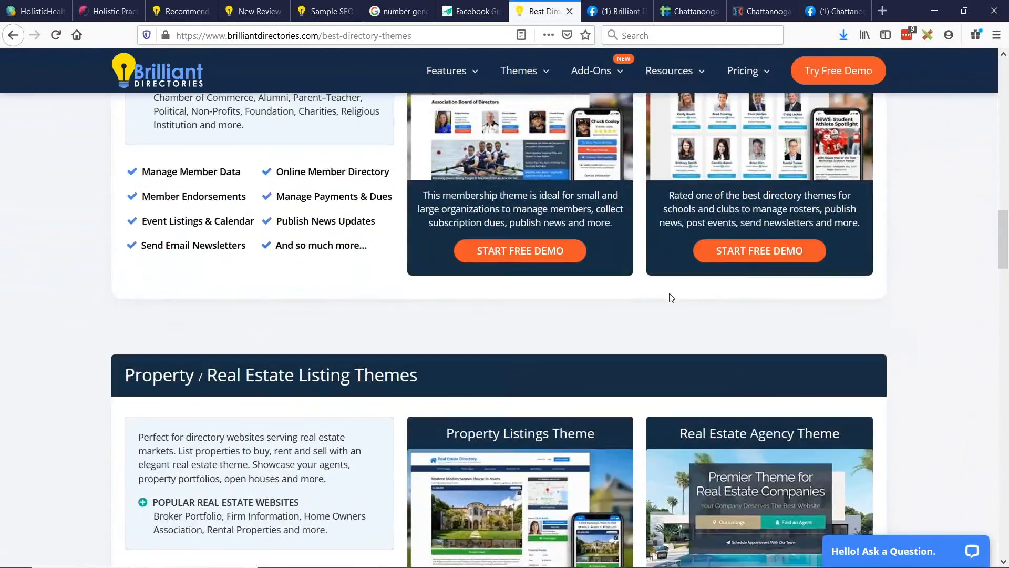
scroll(662, 310, "up", 13)
scroll(654, 323, "up", 12)
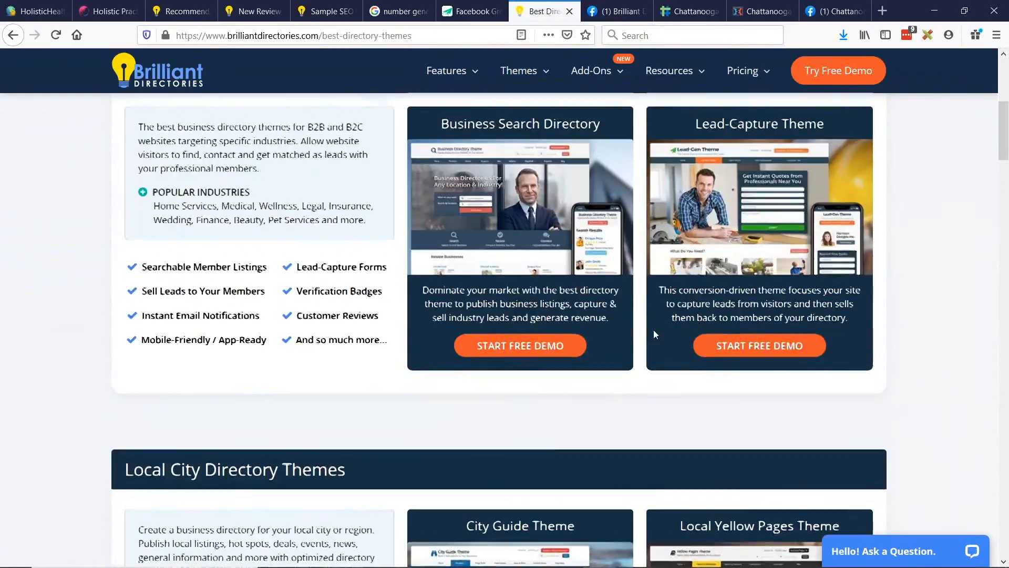
scroll(647, 337, "down", 2)
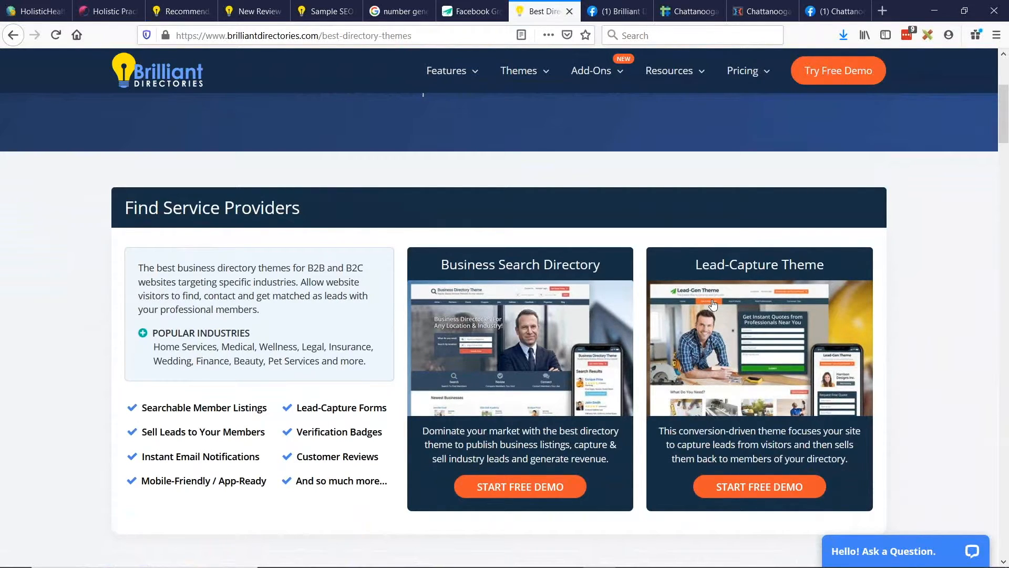
Open the Change Theme section of the HolisticHealthFinder design settings and examine the pre-made homepage themes available for activation
left_click(41, 15)
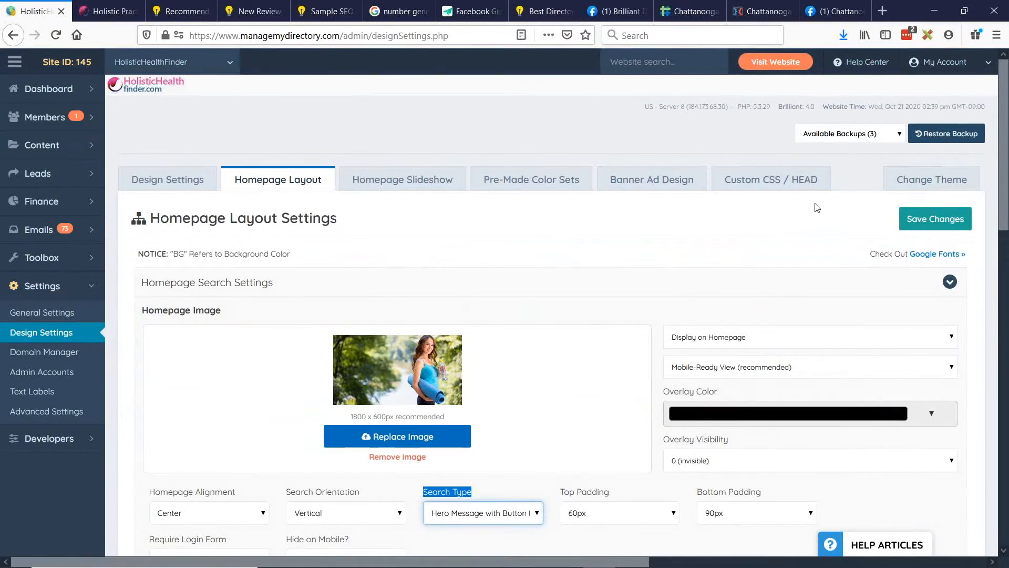
left_click(950, 188)
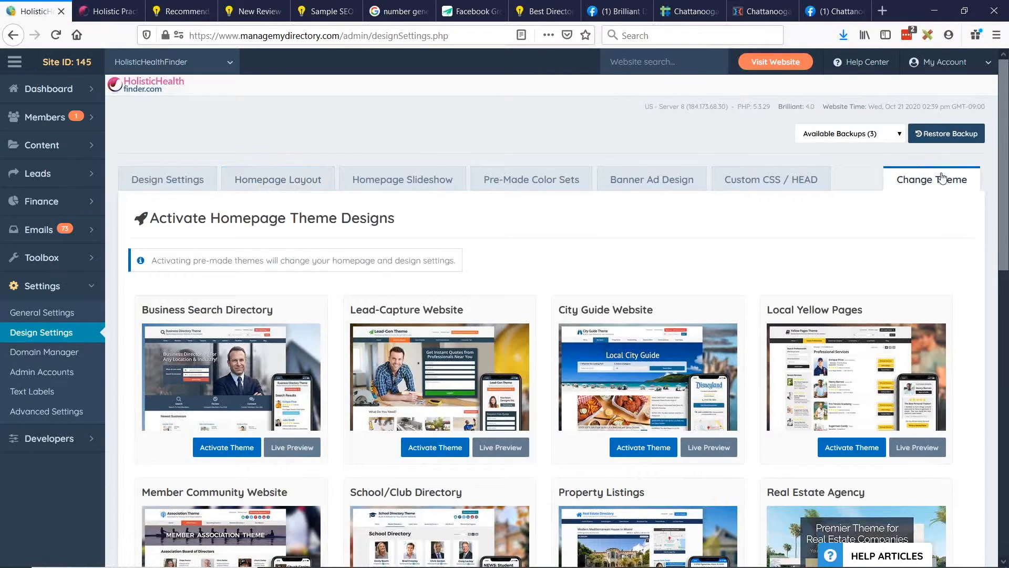
scroll(834, 188, "down", 2)
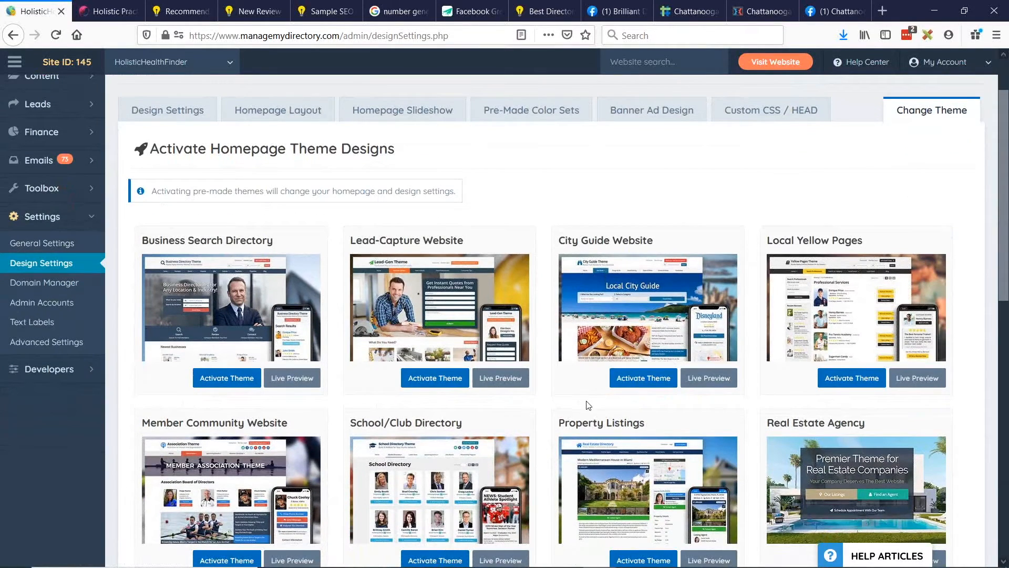
left_click(629, 378)
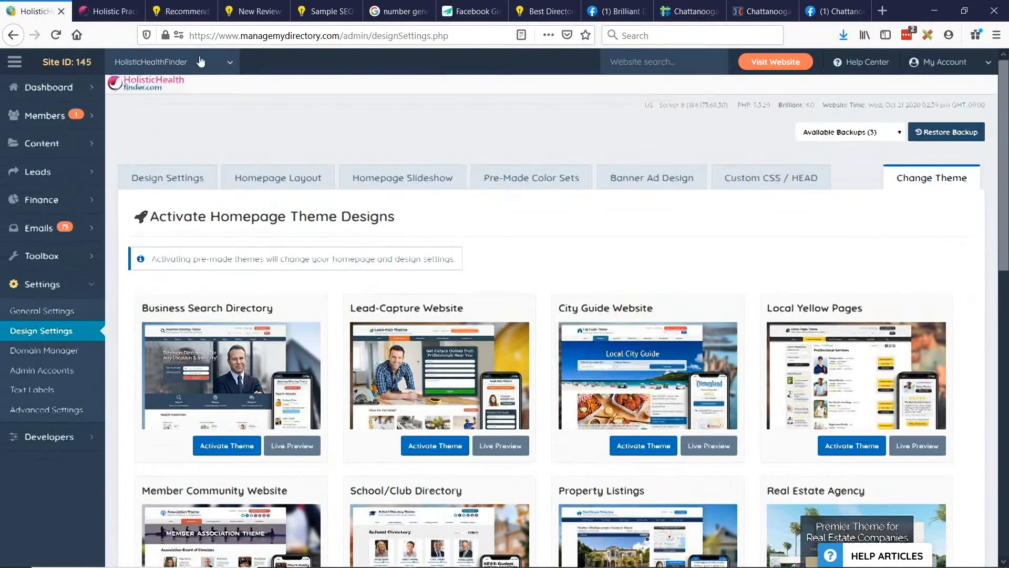
Browse the rest of the pre-made homepage themes in the Change Theme section, down to Church Directory
left_click(121, 11)
left_click(39, 11)
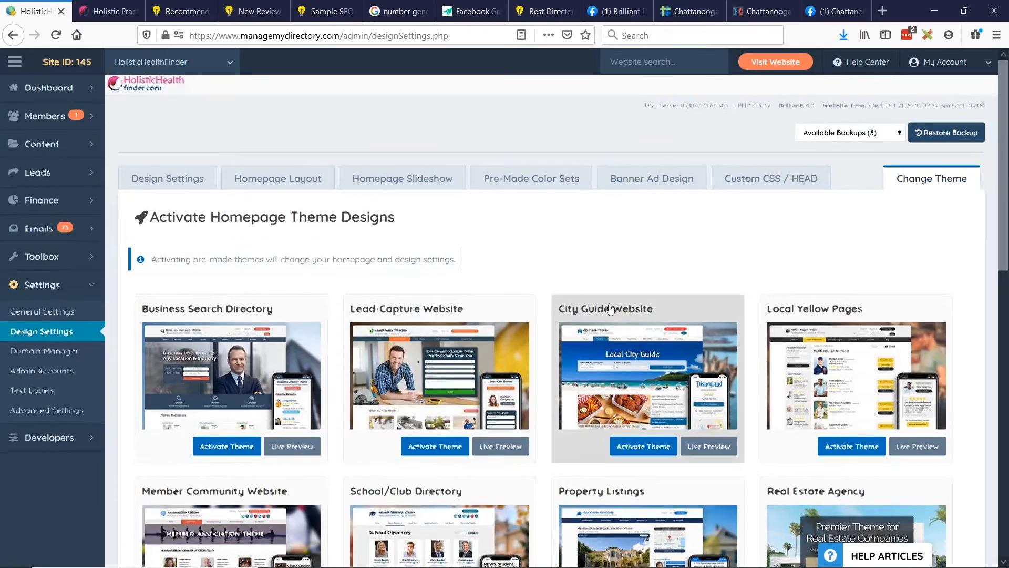
scroll(403, 323, "down", 2)
scroll(403, 323, "up", 2)
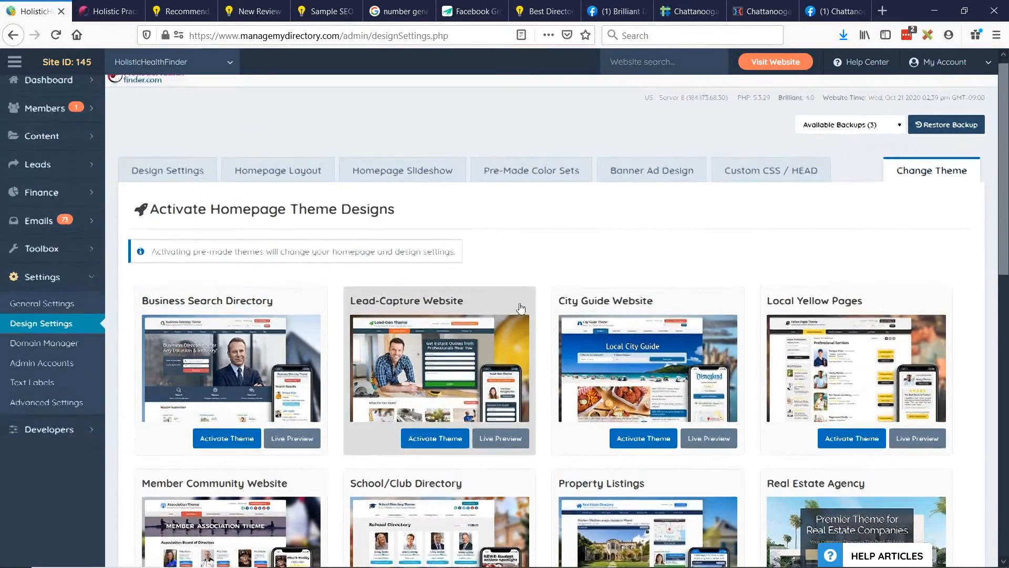
scroll(520, 308, "down", 2)
mouse_move(363, 267)
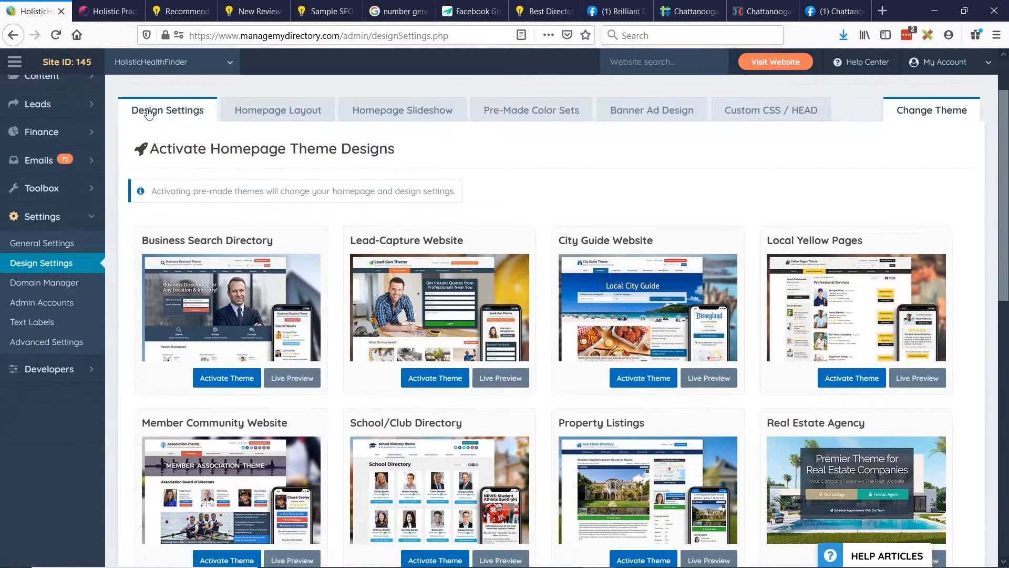
scroll(670, 206, "down", 2)
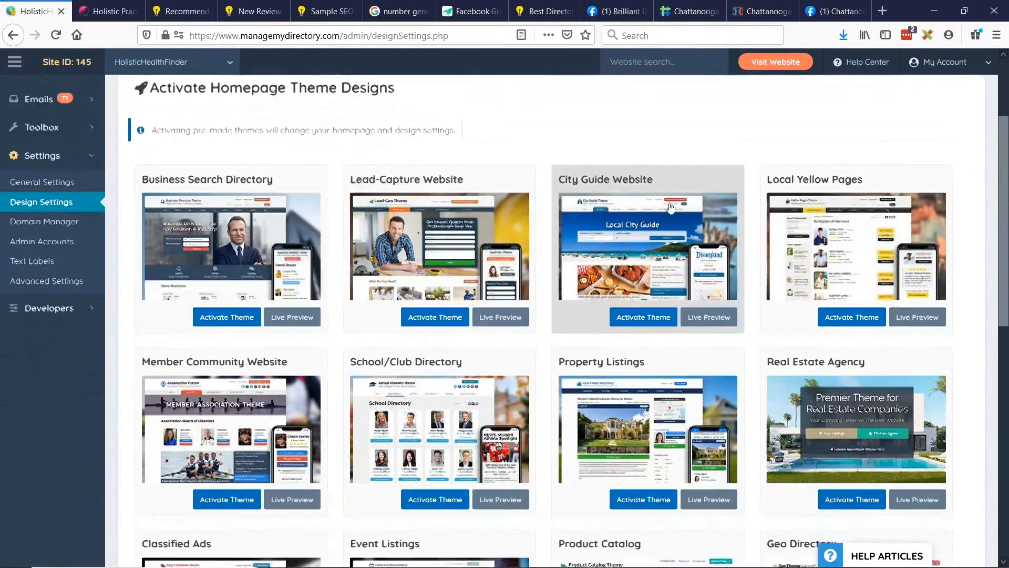
scroll(838, 293, "down", 5)
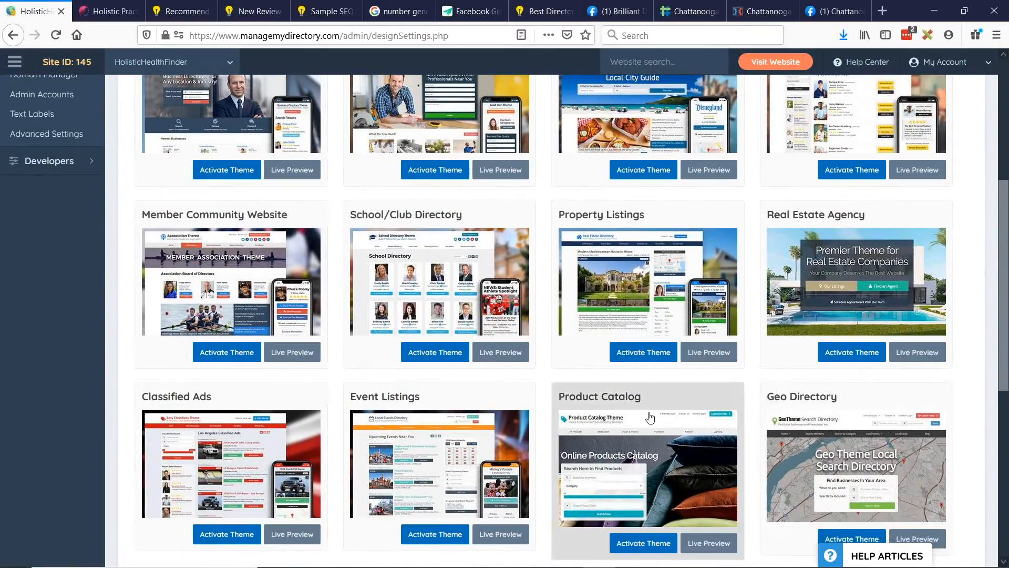
scroll(651, 417, "down", 4)
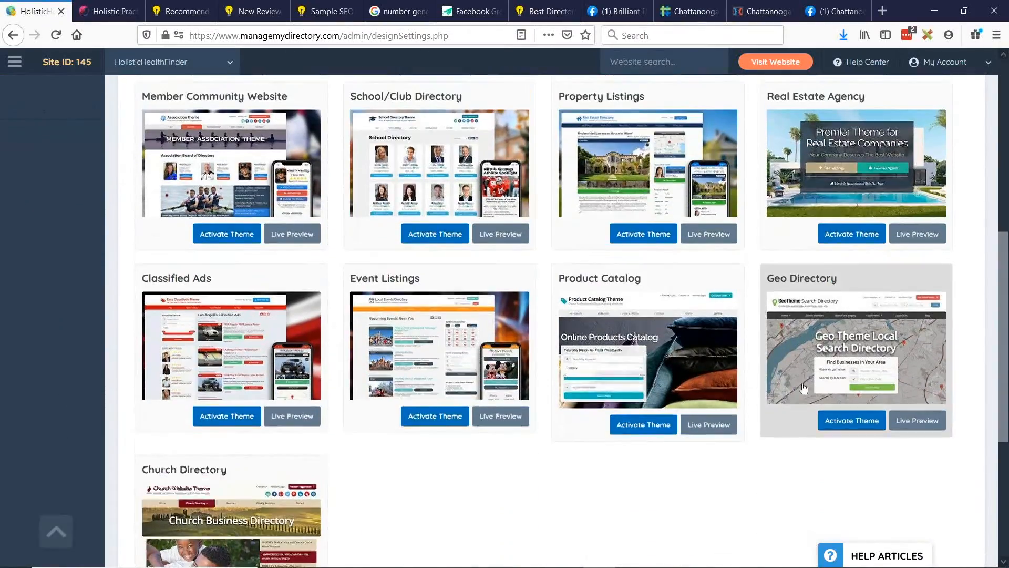
scroll(803, 387, "up", 6)
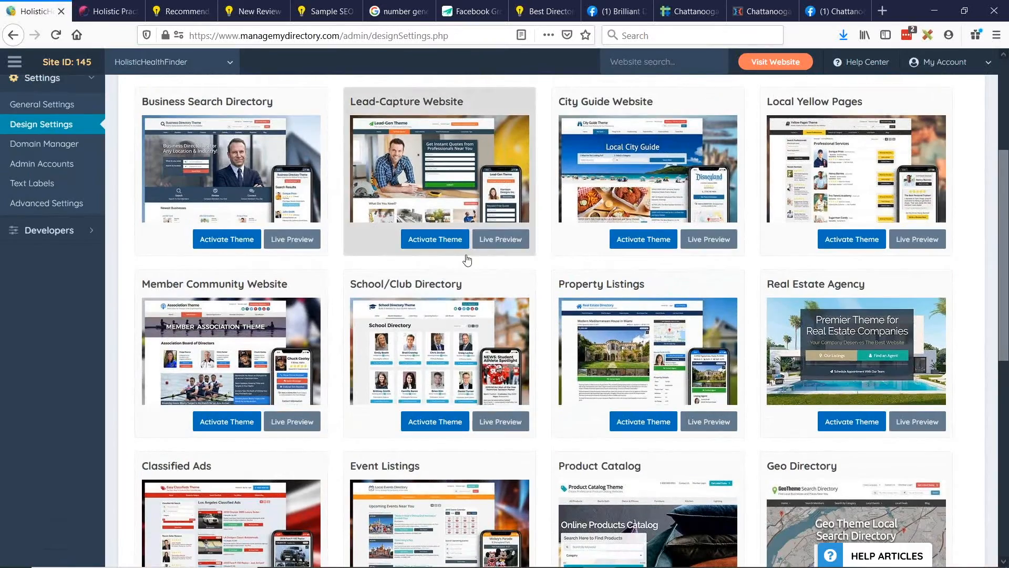
scroll(467, 259, "up", 7)
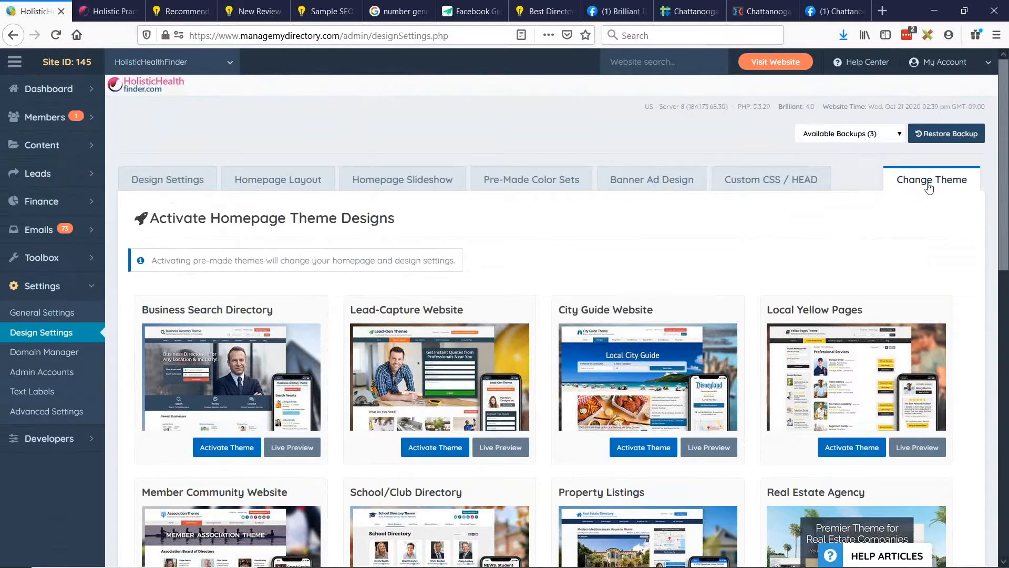
Request activation of the Local Yellow Pages theme and cancel it at the confirmation
left_click(906, 185)
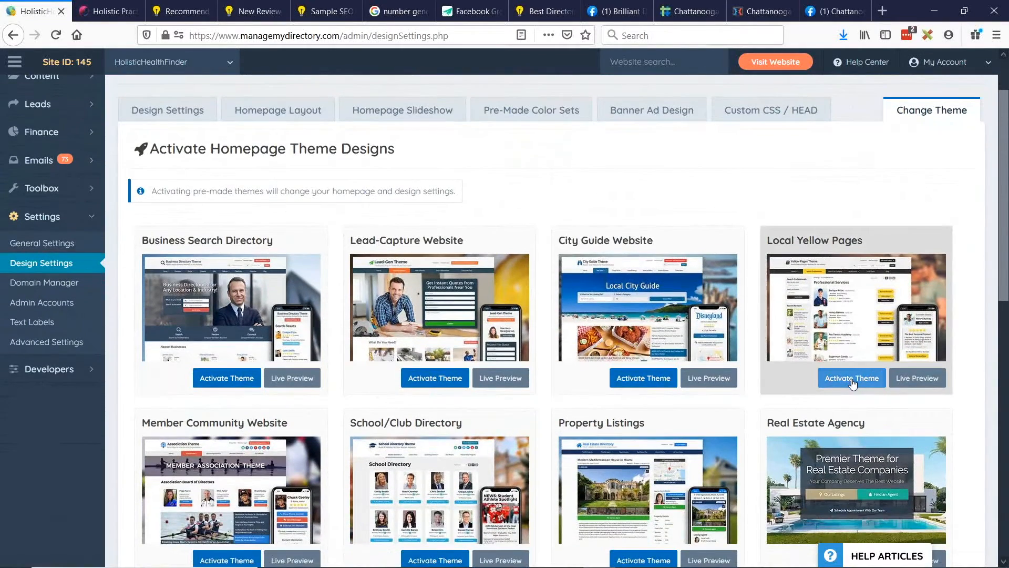
left_click(852, 381)
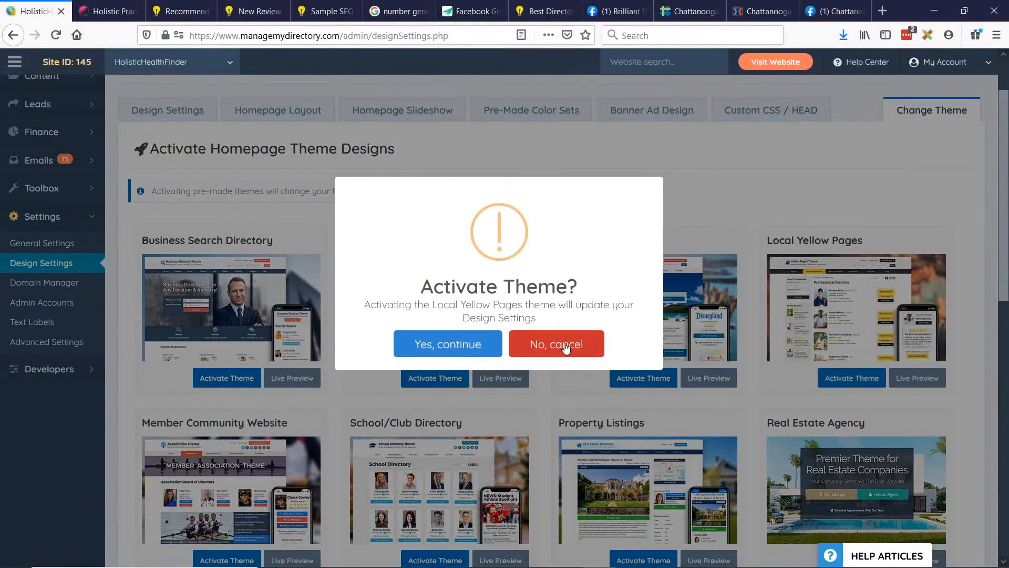
left_click(565, 345)
scroll(473, 300, "up", 2)
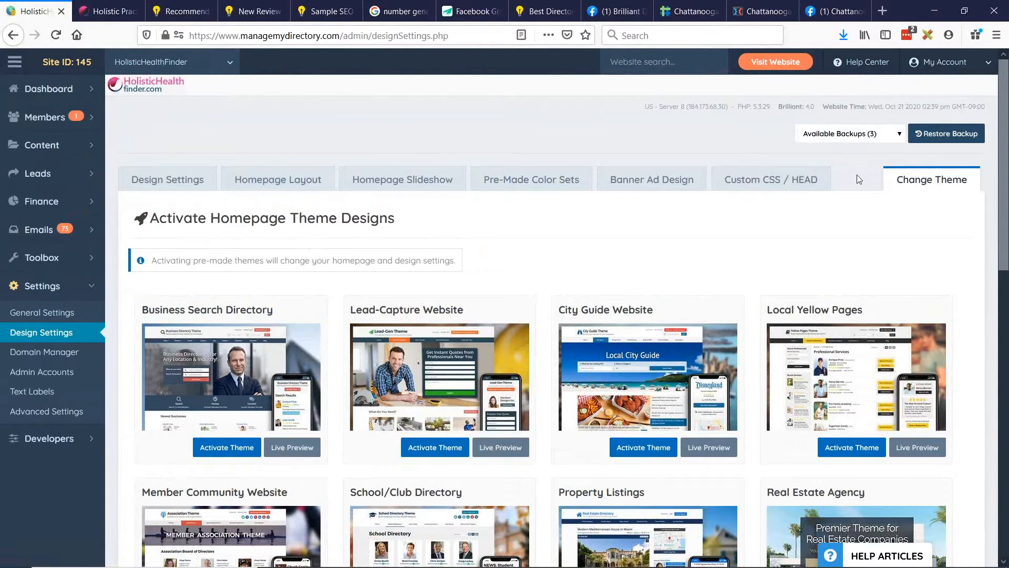
View the list of available design backups, switch to the BD Lab Updates slide and return to Firefox
left_click(872, 135)
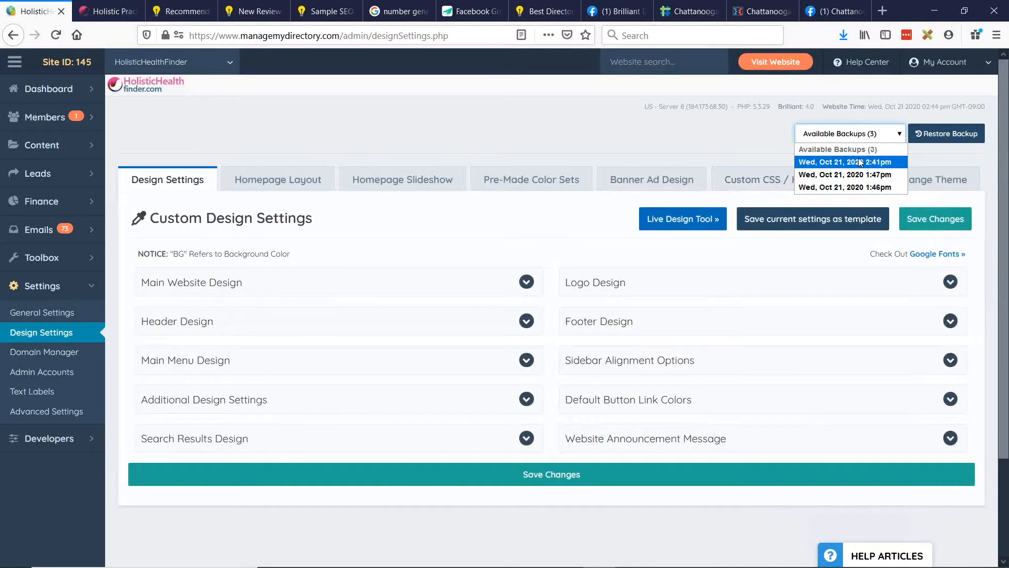
key("alt+Tab")
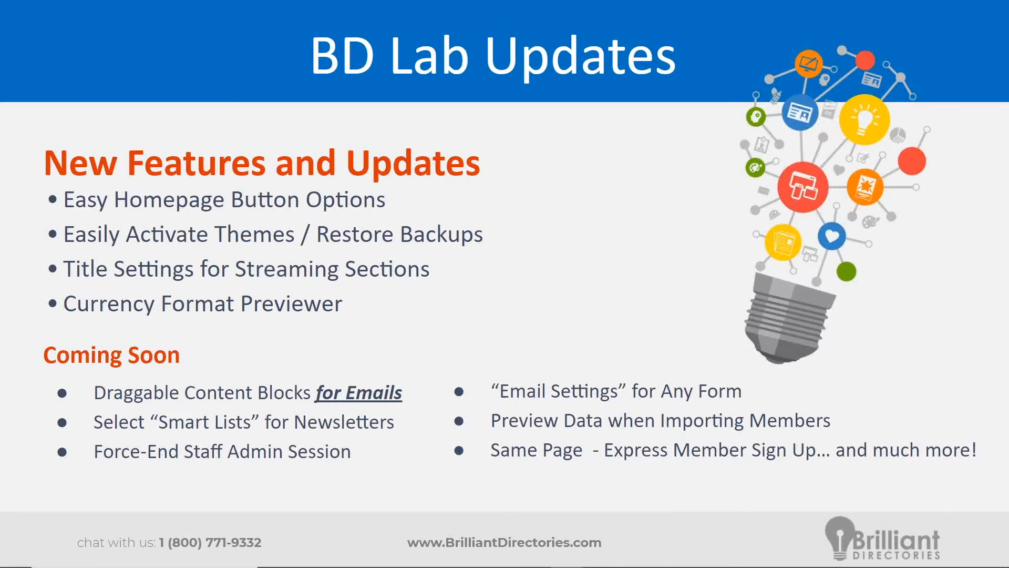
key("alt+Tab")
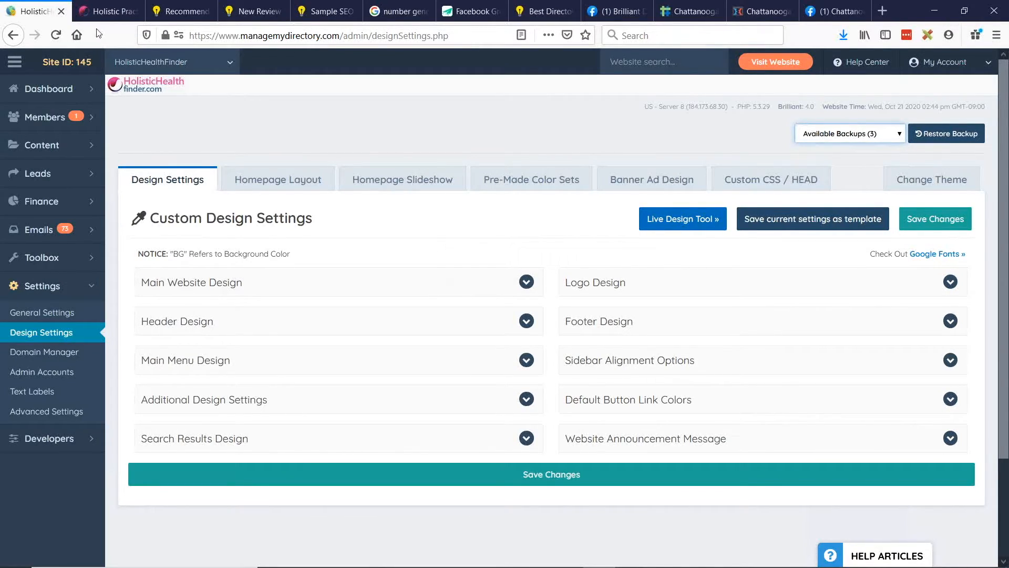
Examine the Newest Members section title and its alignment on the live HolisticHealthFinder homepage
left_click(100, 15)
scroll(158, 179, "down", 8)
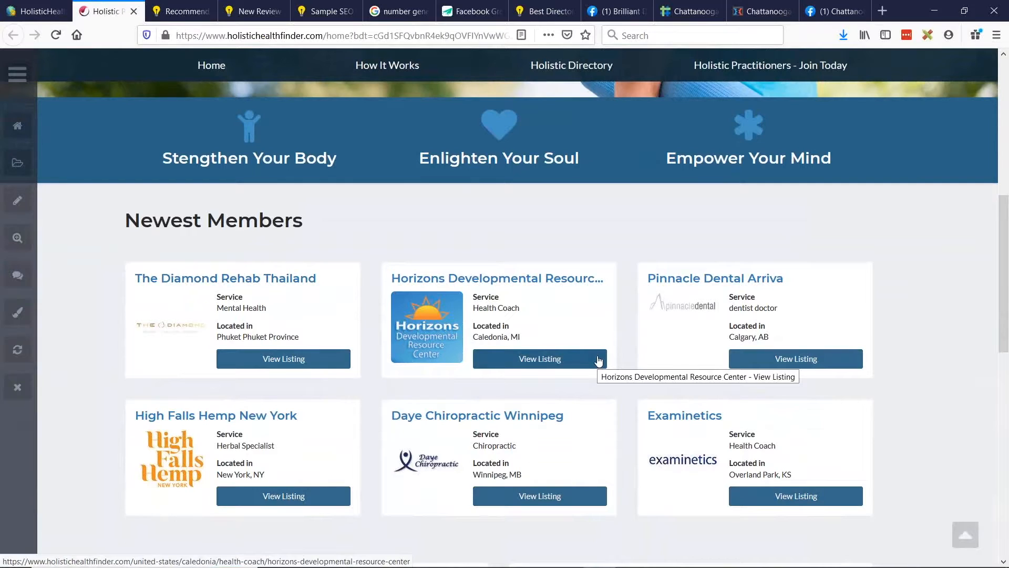
left_click_drag(125, 221, 342, 225)
left_click(346, 225)
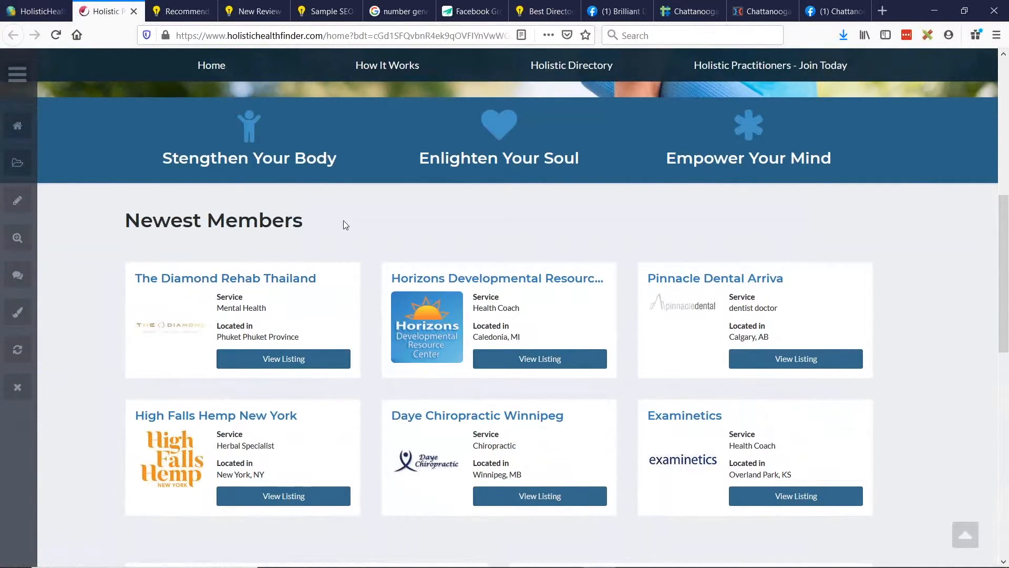
left_click_drag(127, 220, 310, 221)
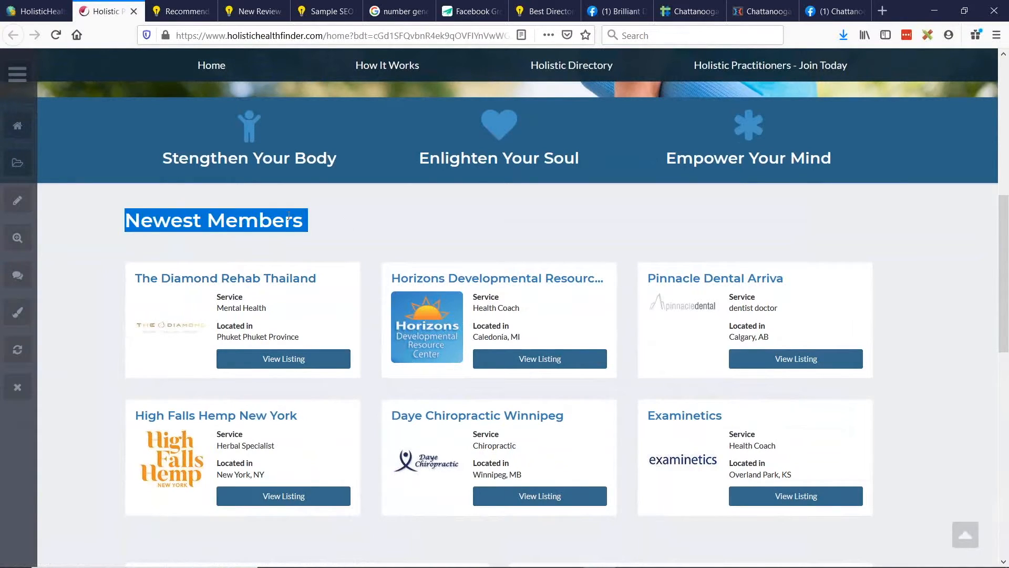
left_click(241, 217)
left_click_drag(121, 221, 223, 218)
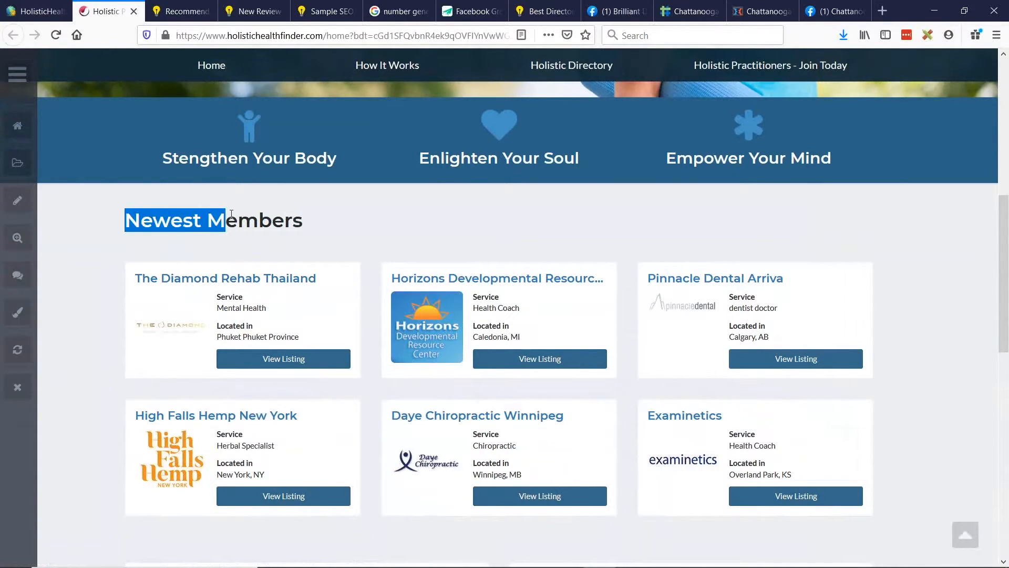
left_click(232, 215)
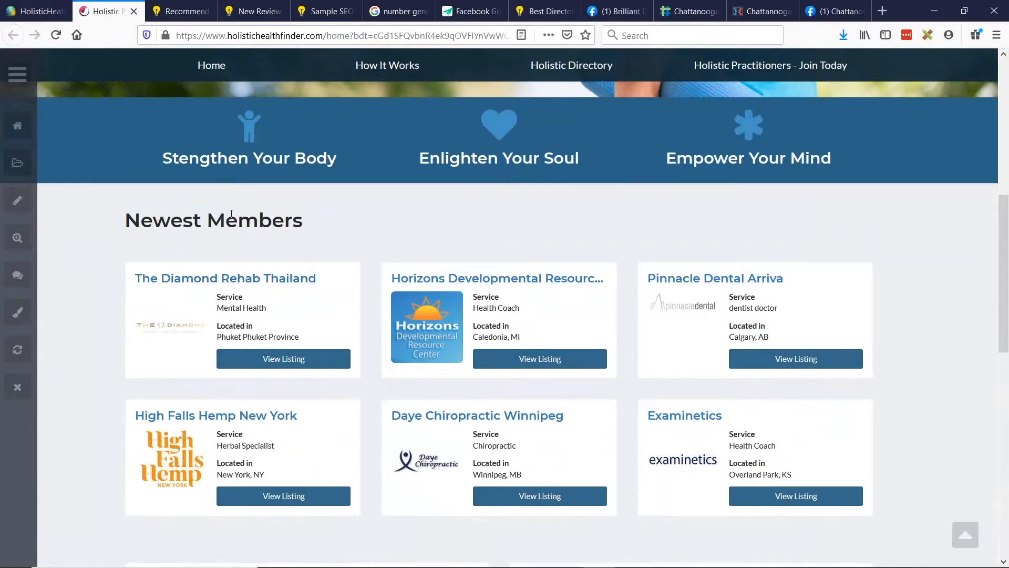
left_click_drag(120, 226, 250, 215)
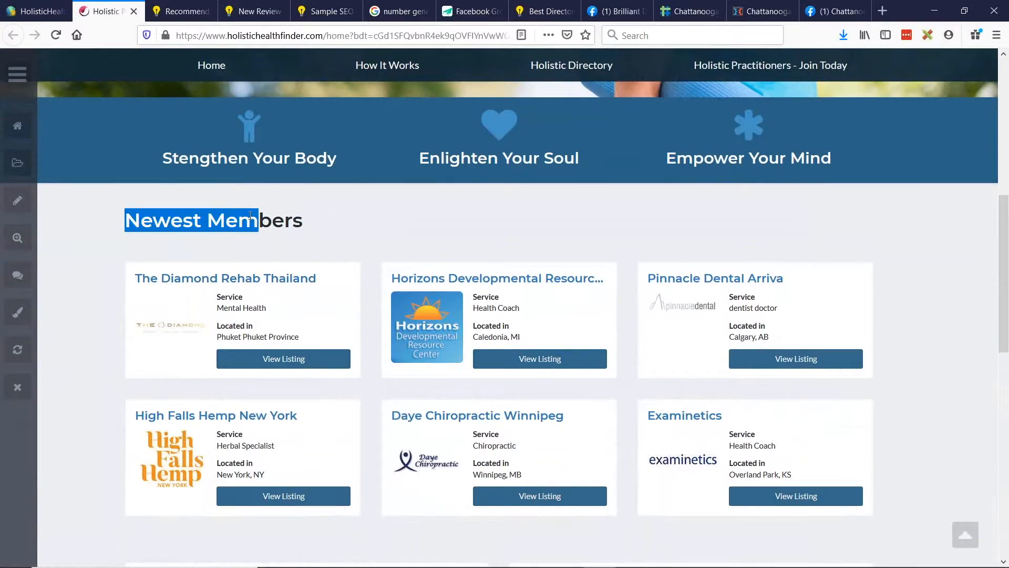
left_click(435, 256)
scroll(434, 232, "up", 6)
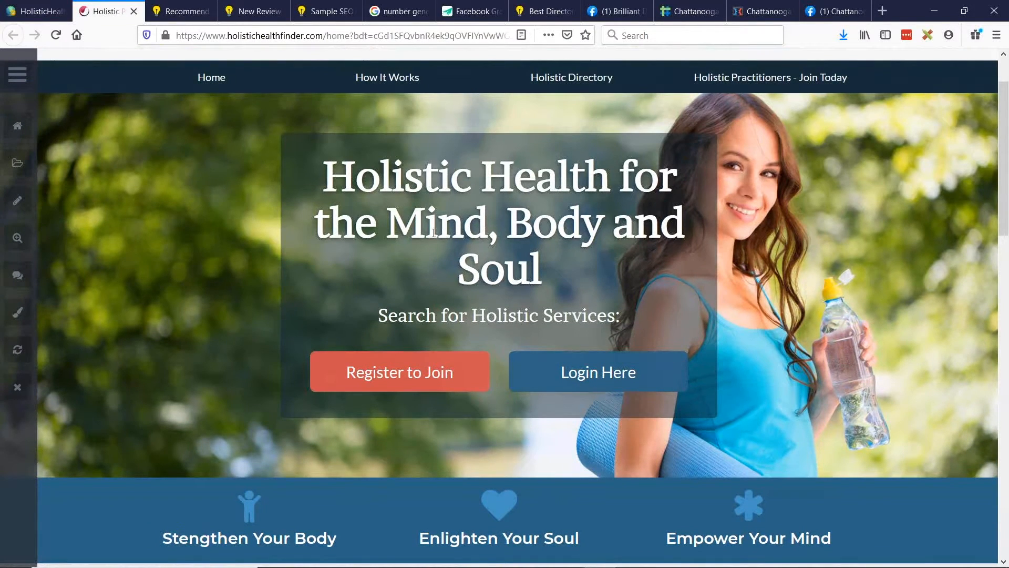
scroll(433, 234, "down", 5)
Return to the site's design settings, open the Homepage Search Settings and review the title and bottom padding options for streaming widgets
left_click(38, 11)
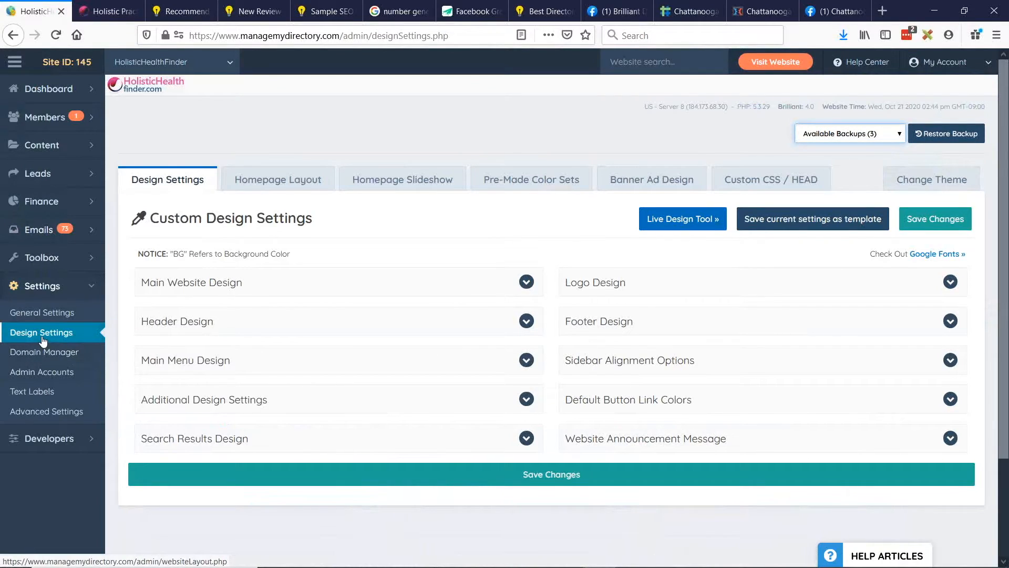
left_click(280, 189)
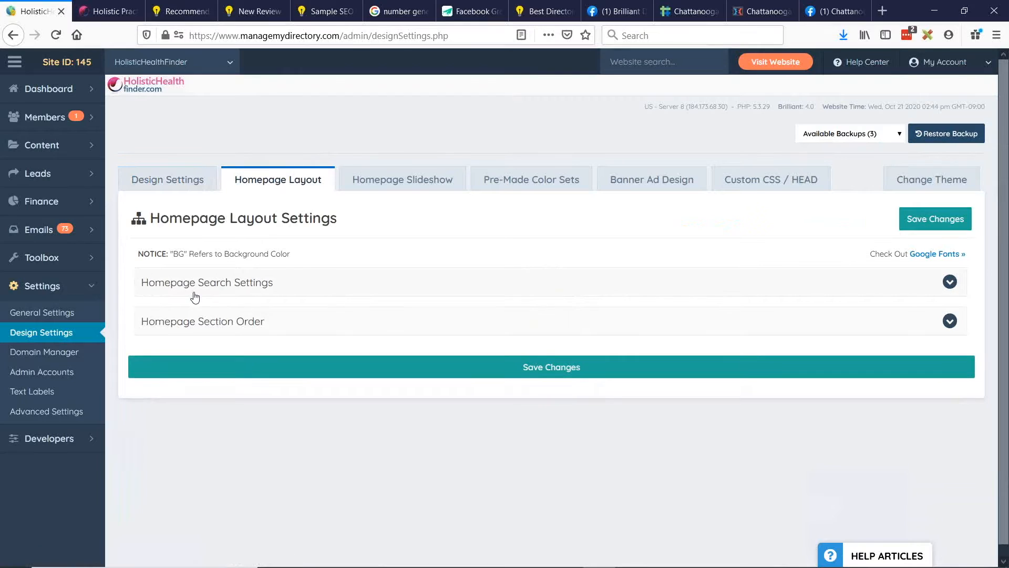
left_click(242, 291)
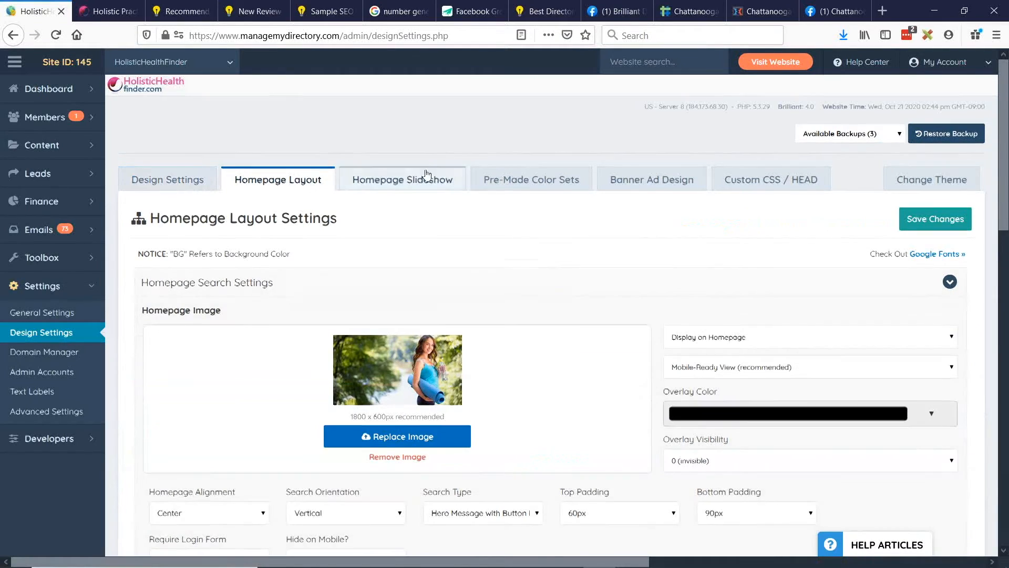
scroll(427, 175, "down", 3)
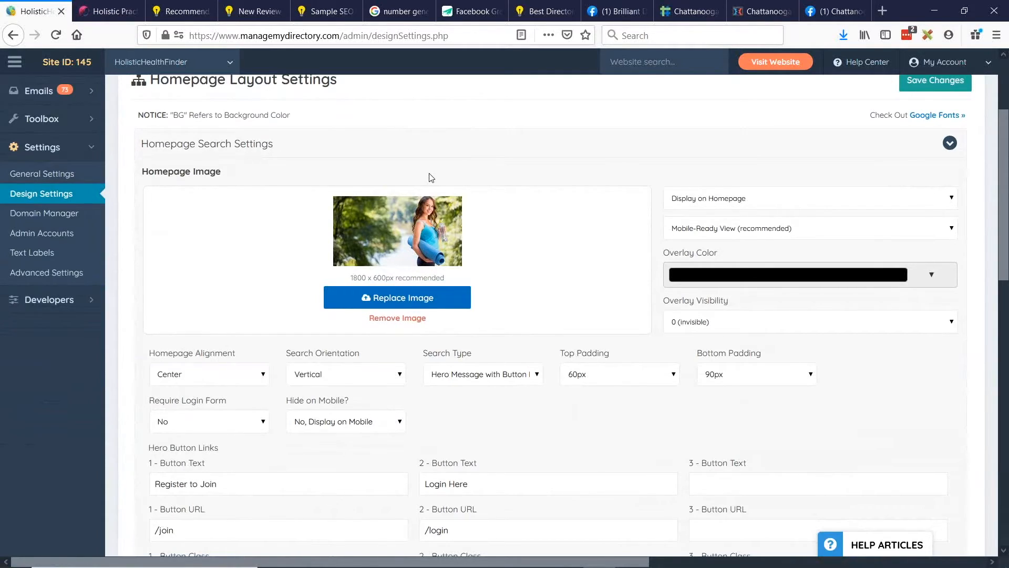
scroll(561, 232, "down", 4)
scroll(593, 236, "down", 8)
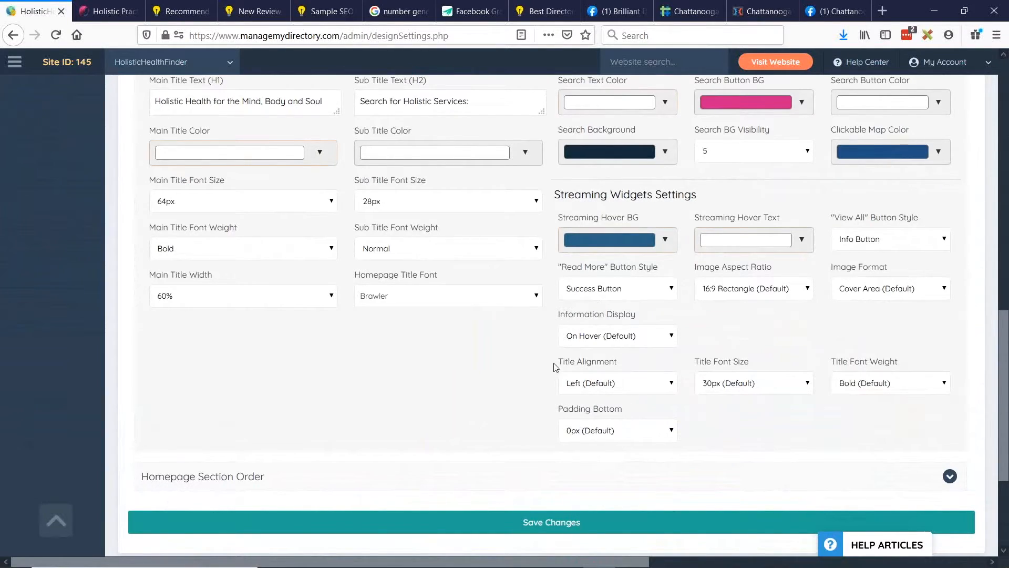
left_click_drag(558, 364, 751, 364)
left_click_drag(829, 364, 909, 364)
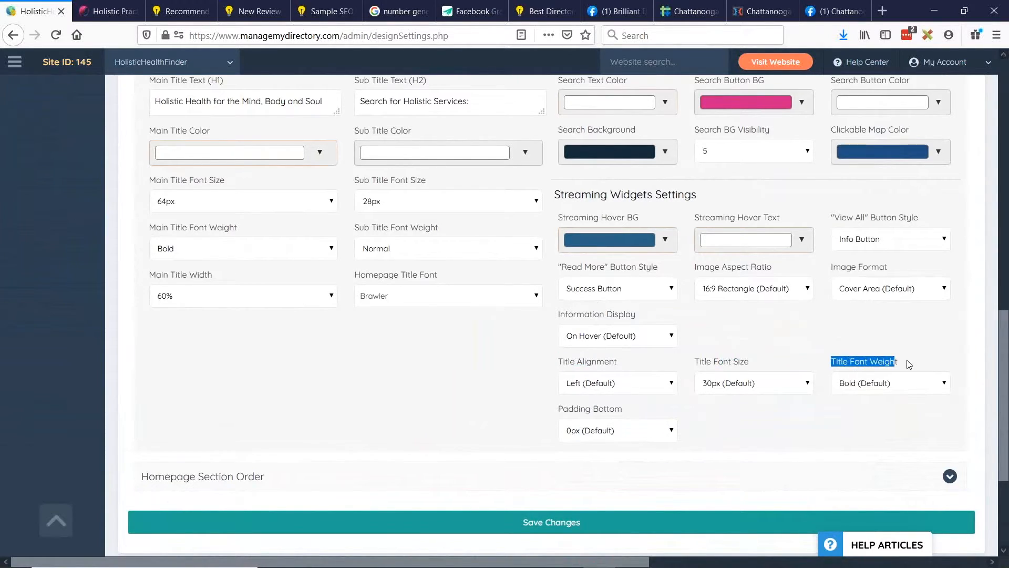
left_click_drag(556, 411, 677, 413)
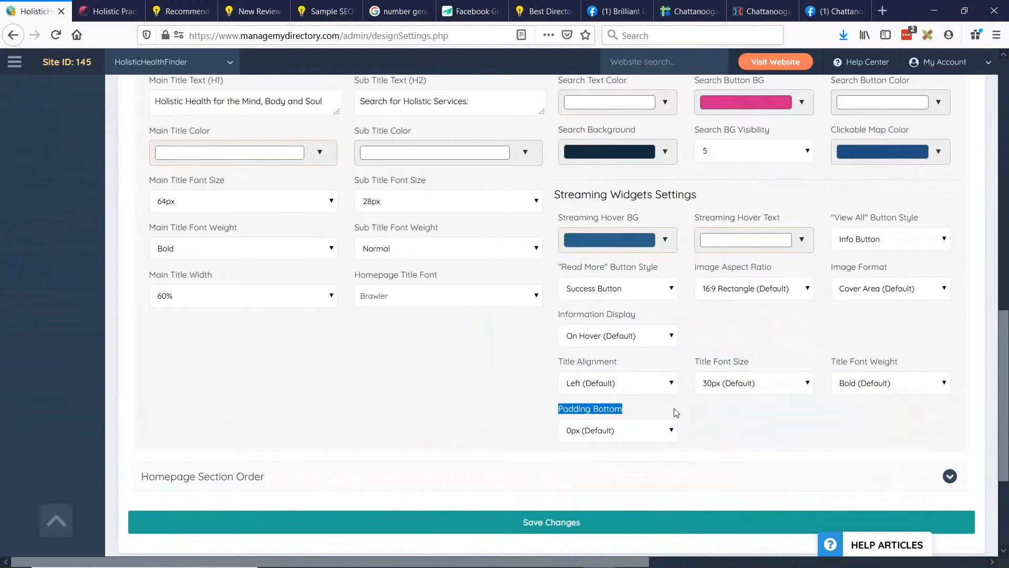
Set the streaming widgets' title alignment to Center and the title font size to 56px
left_click(613, 389)
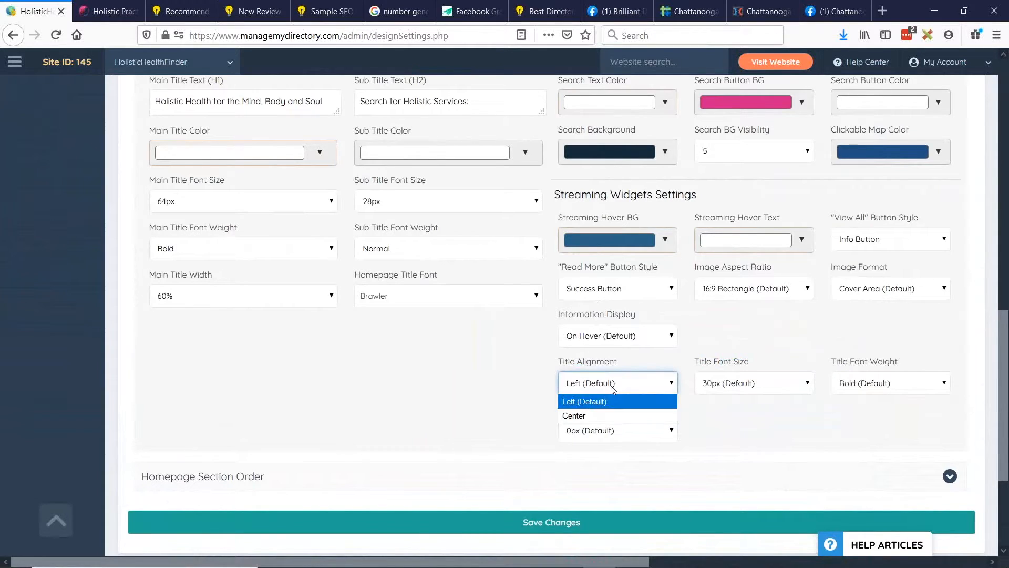
left_click(600, 416)
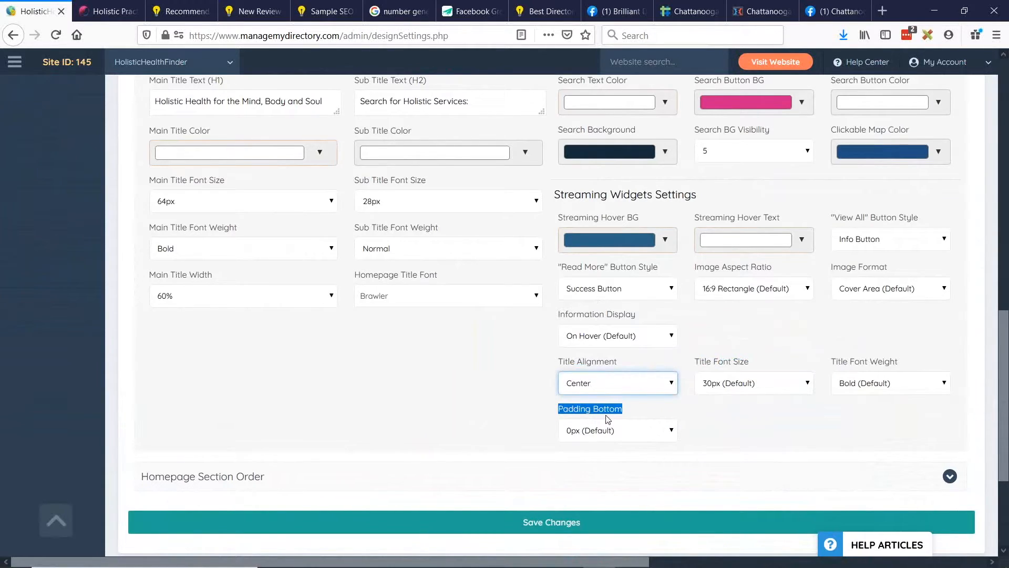
left_click(768, 385)
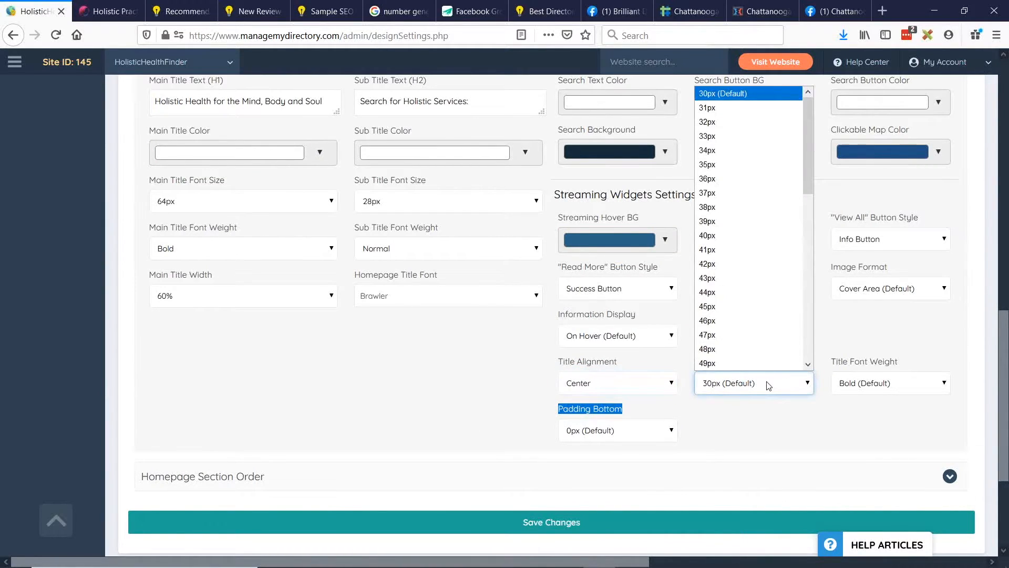
left_click_drag(808, 160, 814, 237)
left_click(727, 286)
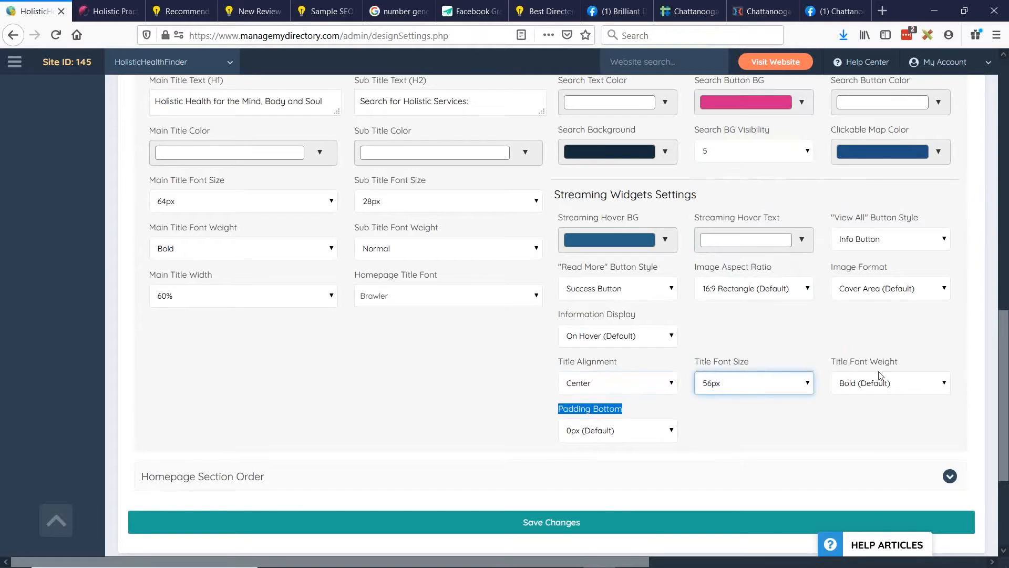
Set the streaming widgets' title font weight to Light and the bottom padding to 50px
left_click(879, 374)
left_click(871, 402)
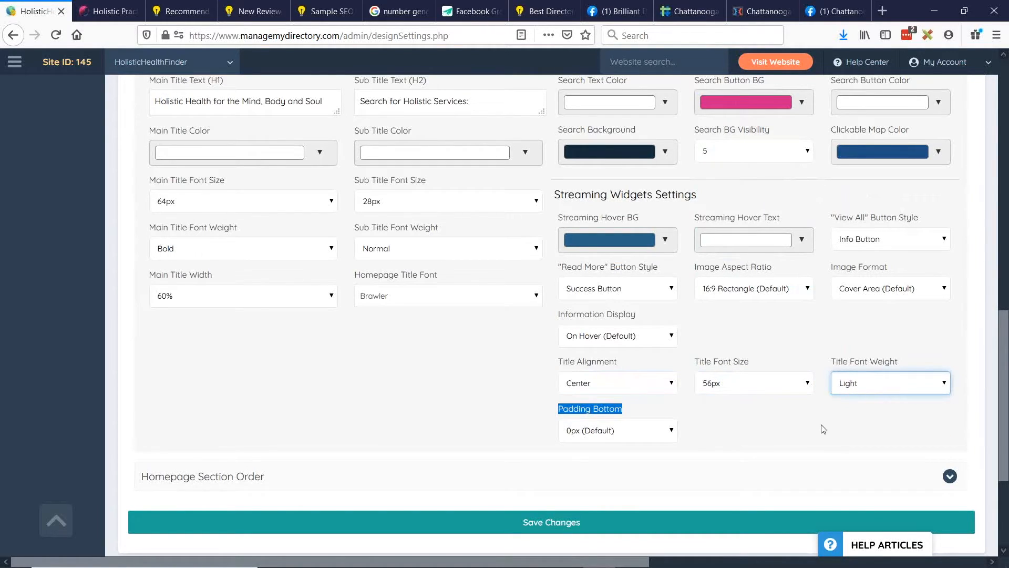
left_click(633, 436)
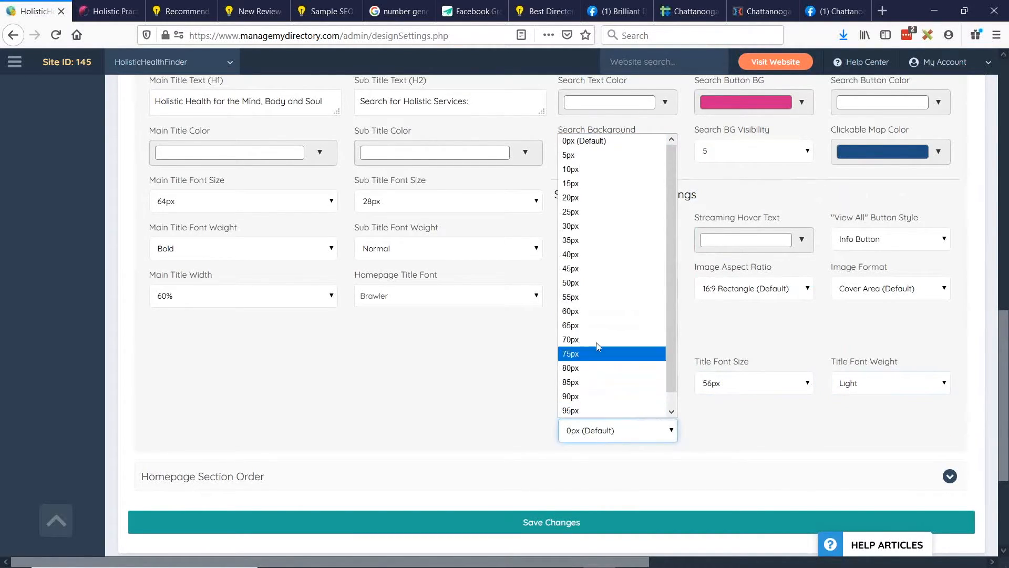
left_click(596, 283)
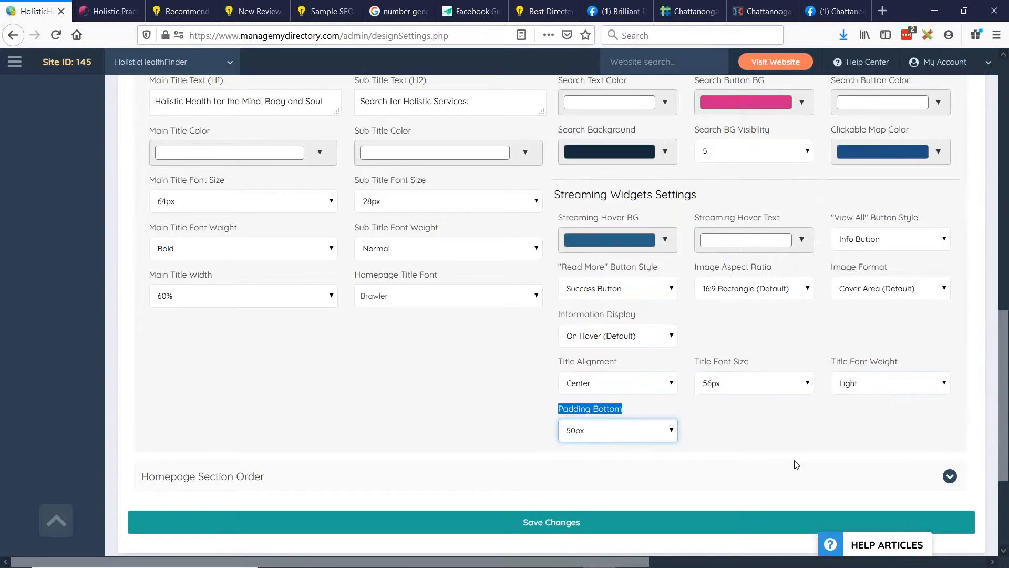
Save the streaming widget title settings and open a duplicate of the live HolisticHealthFinder homepage
left_click(744, 442)
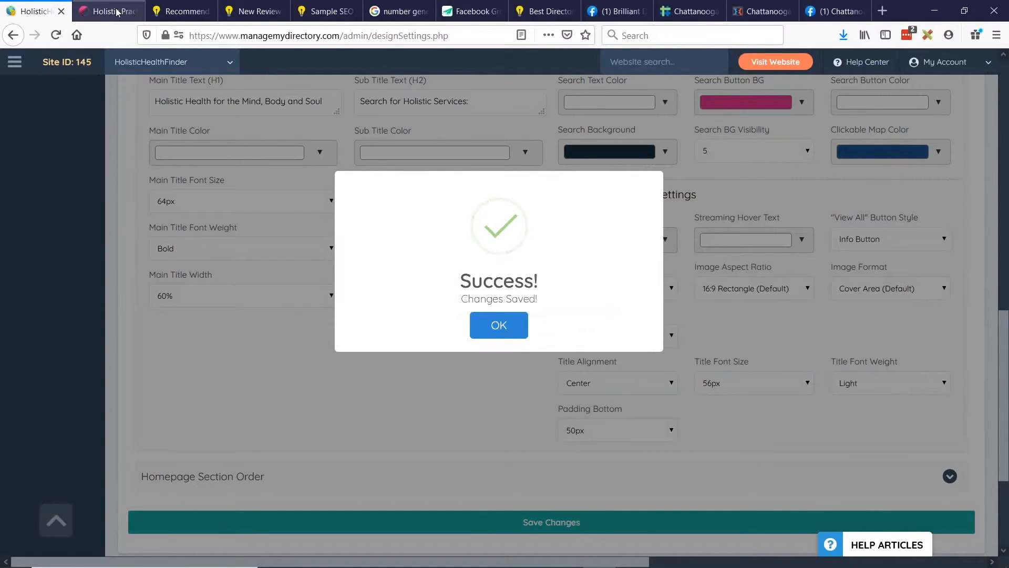
left_click(499, 325)
left_click(121, 19)
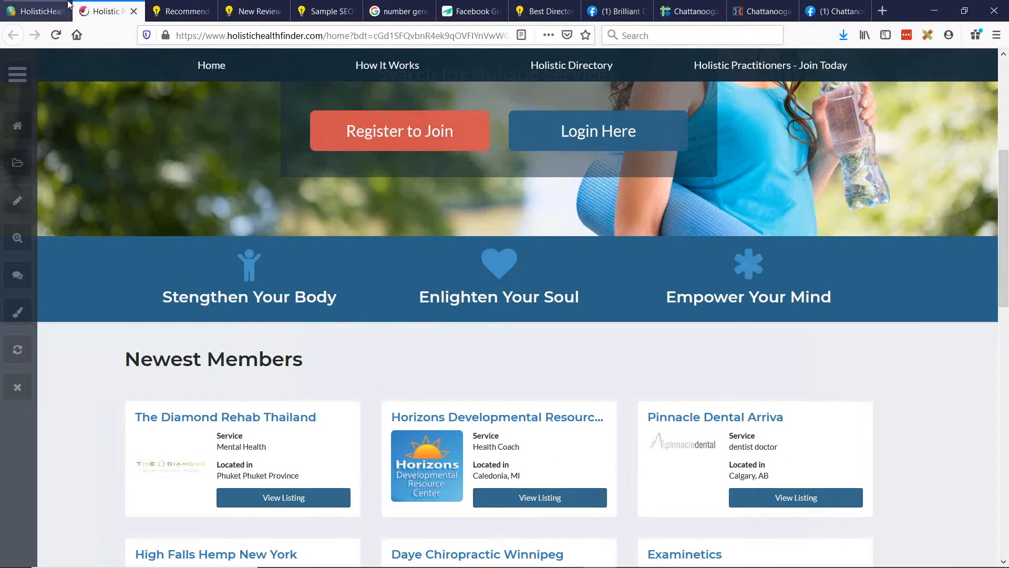
right_click(97, 15)
left_click(149, 59)
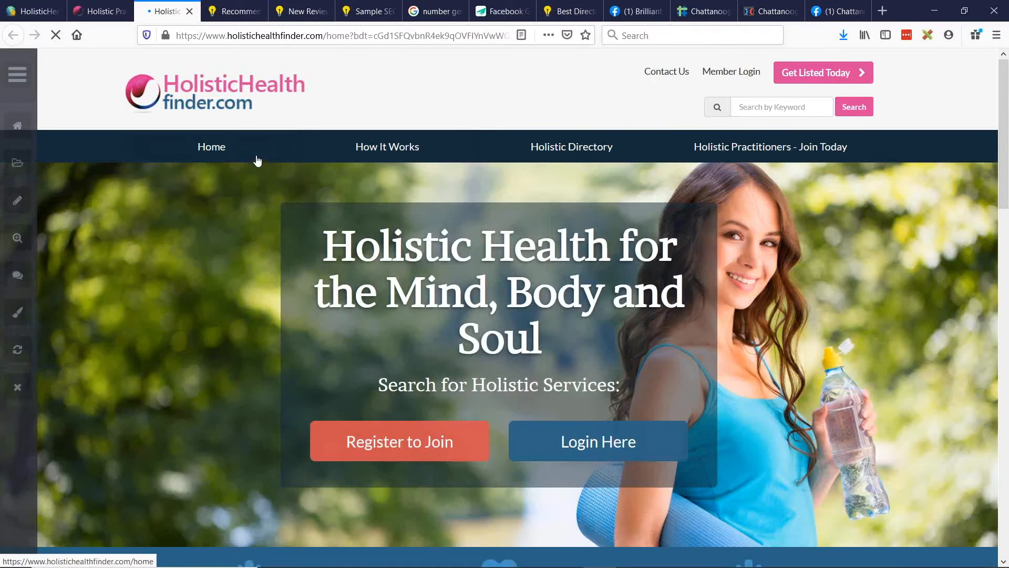
Examine the Newest Members title's alignment, size, weight and spacing on the reloaded live homepage
scroll(262, 155, "down", 5)
scroll(261, 152, "down", 3)
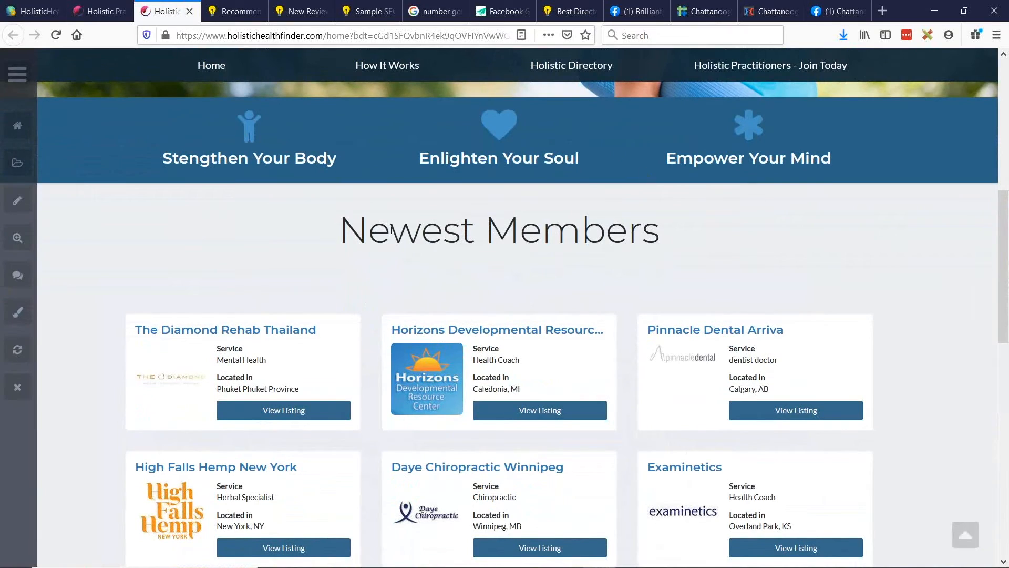
left_click_drag(334, 237, 671, 243)
left_click(775, 266)
scroll(790, 188, "up", 10)
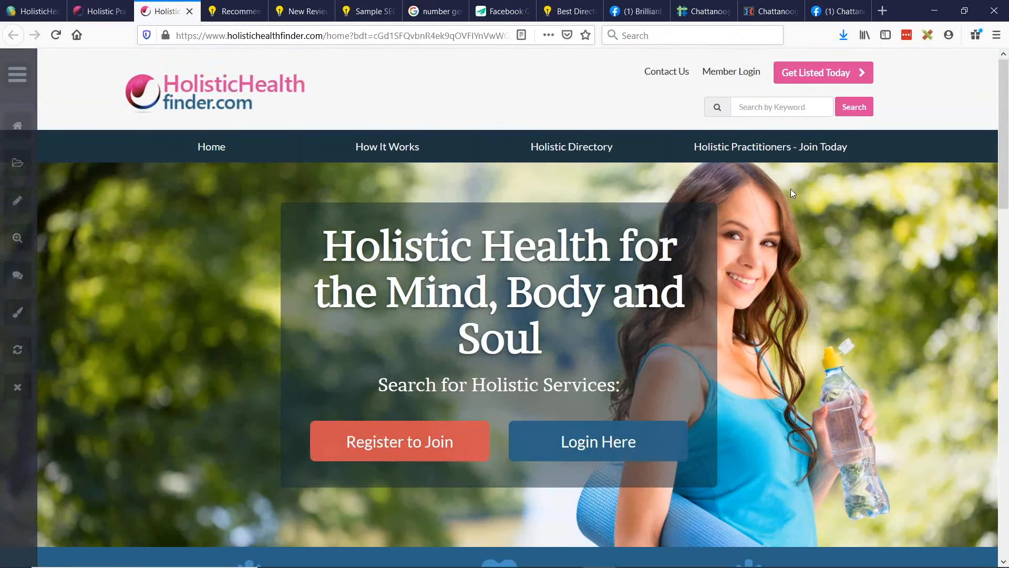
scroll(793, 194, "down", 5)
scroll(795, 196, "down", 4)
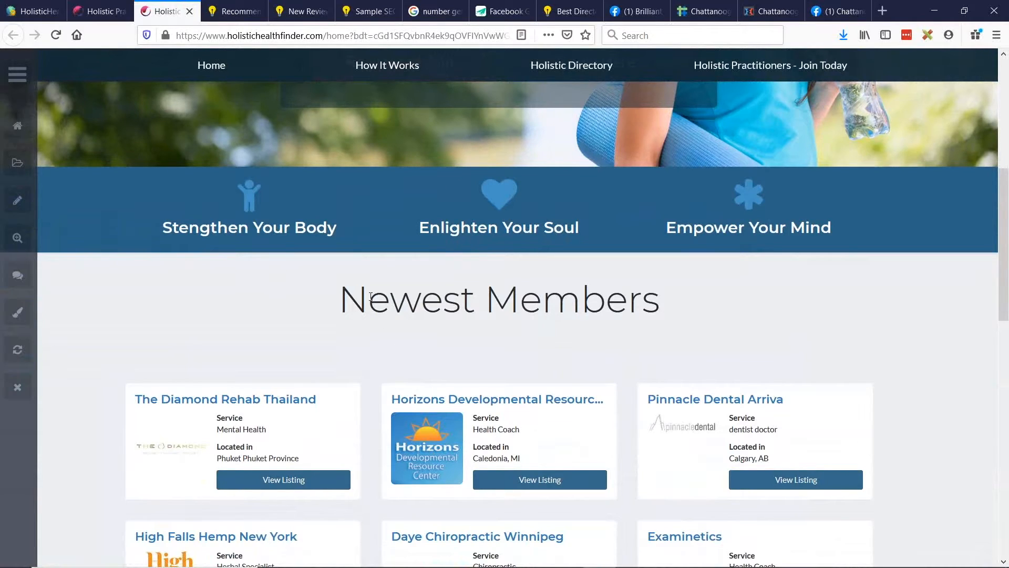
left_click_drag(340, 310, 626, 310)
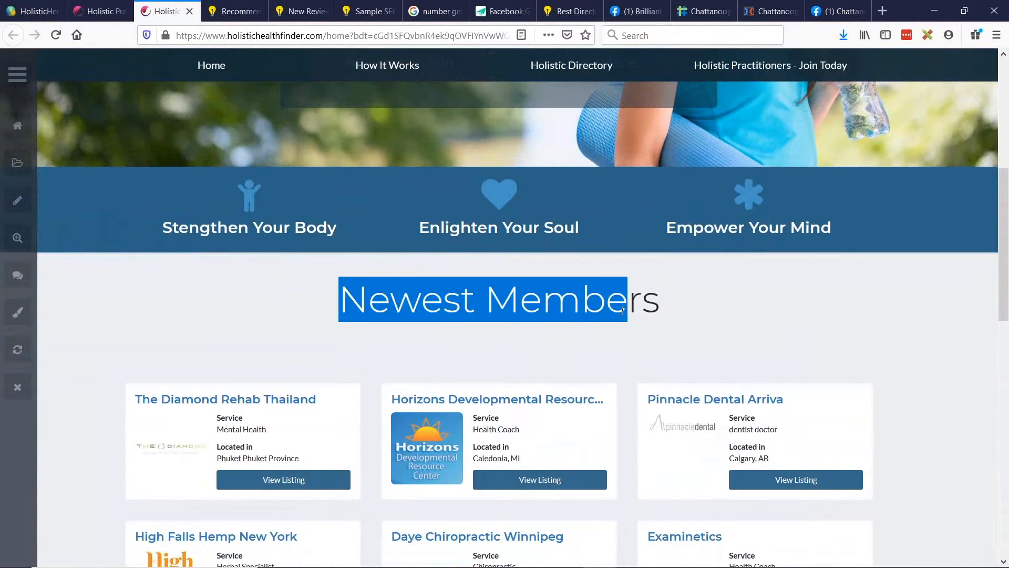
left_click(596, 315)
scroll(561, 302, "down", 2)
scroll(499, 319, "up", 1)
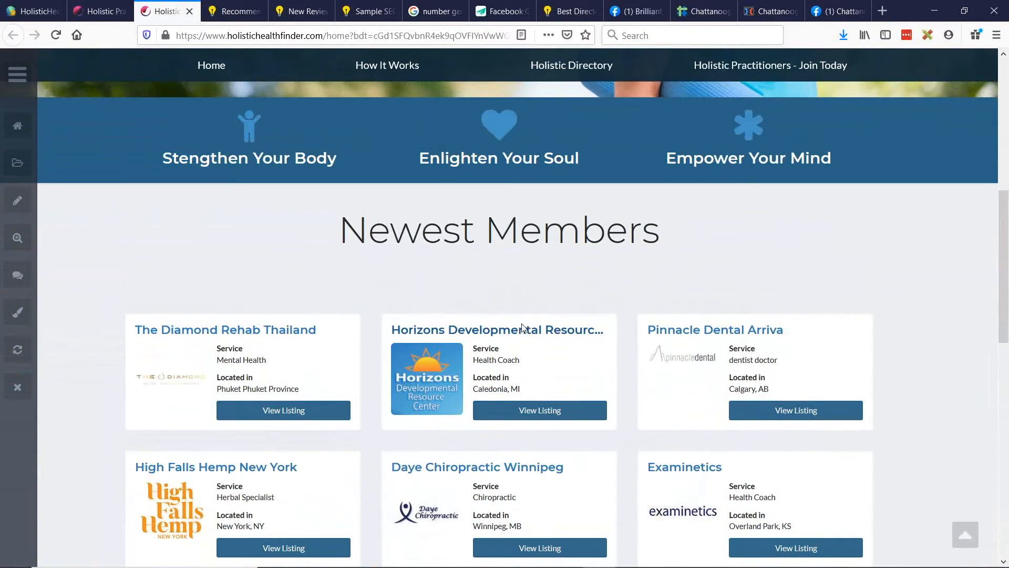
scroll(497, 321, "up", 1)
Enable a custom white background for the Streaming Members section in Section 2 of the homepage section order and save the layout
left_click(37, 11)
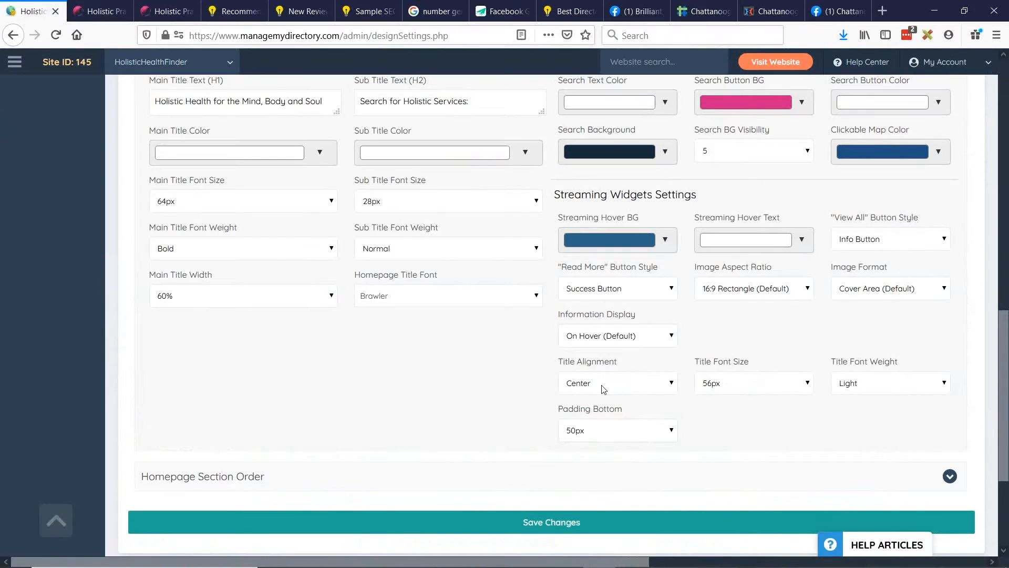
scroll(430, 277, "down", 2)
left_click(319, 407)
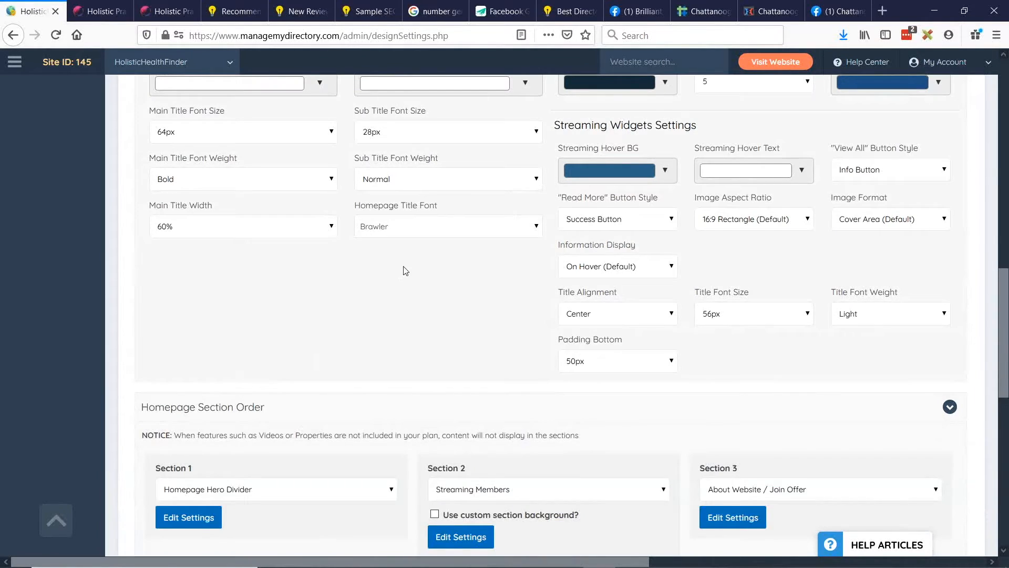
scroll(406, 270, "down", 3)
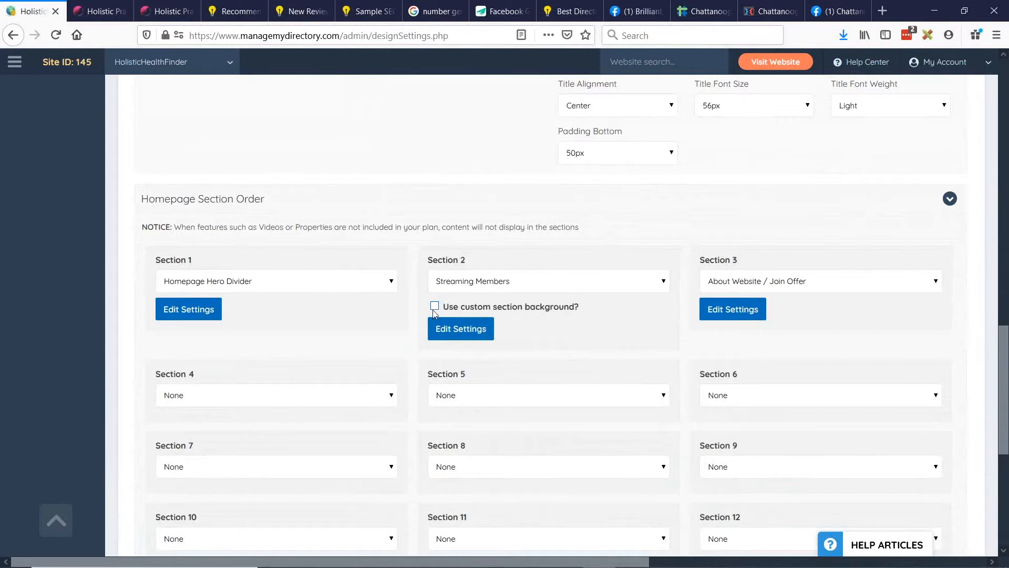
left_click(435, 307)
left_click(490, 313)
left_click_drag(471, 370, 459, 323)
left_click(553, 457)
scroll(857, 195, "up", 15)
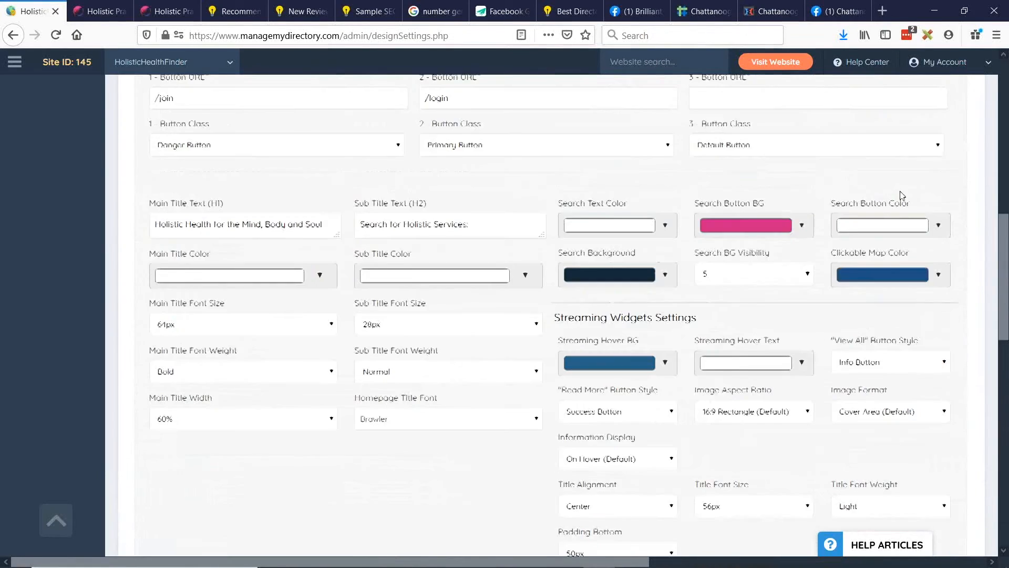
left_click(941, 152)
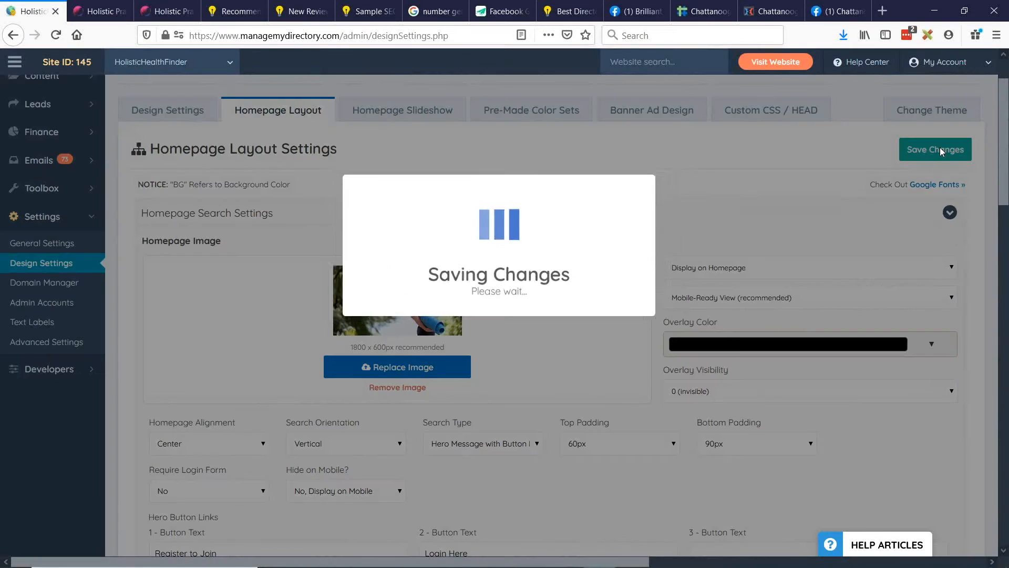
Reload the live homepage and examine the Newest Members section's background against the neighbouring sections
left_click(161, 7)
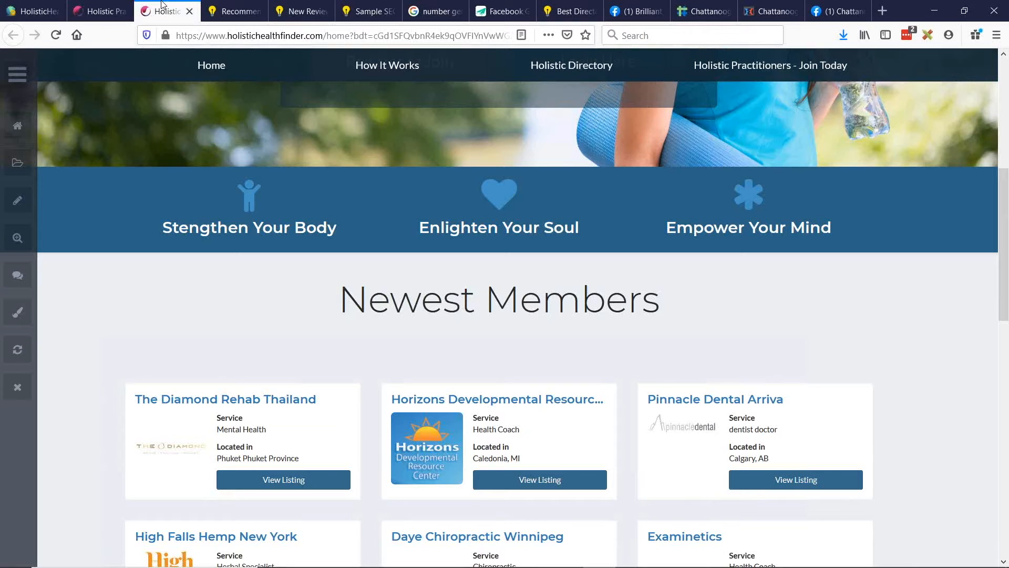
left_click(56, 35)
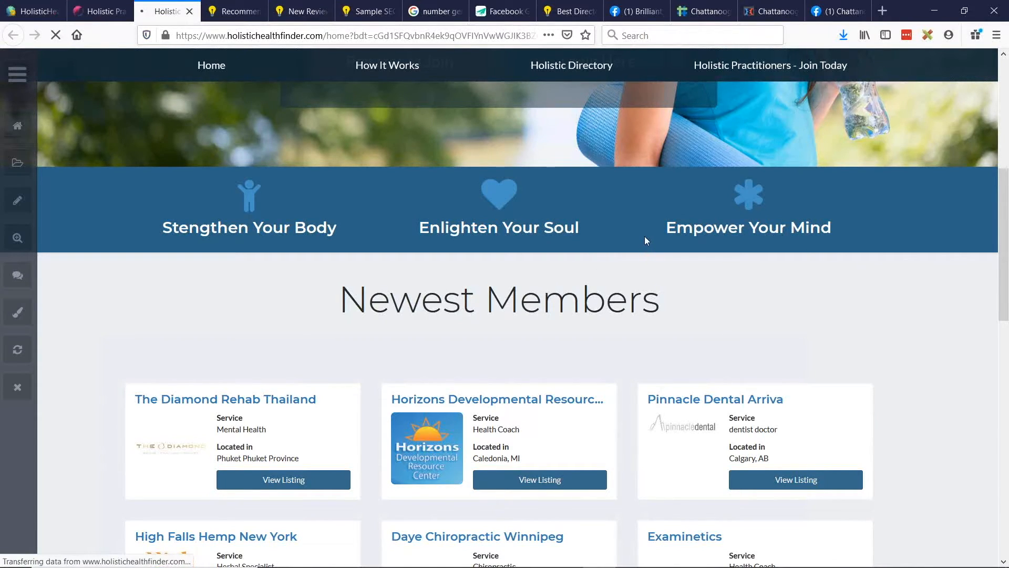
scroll(677, 257, "down", 8)
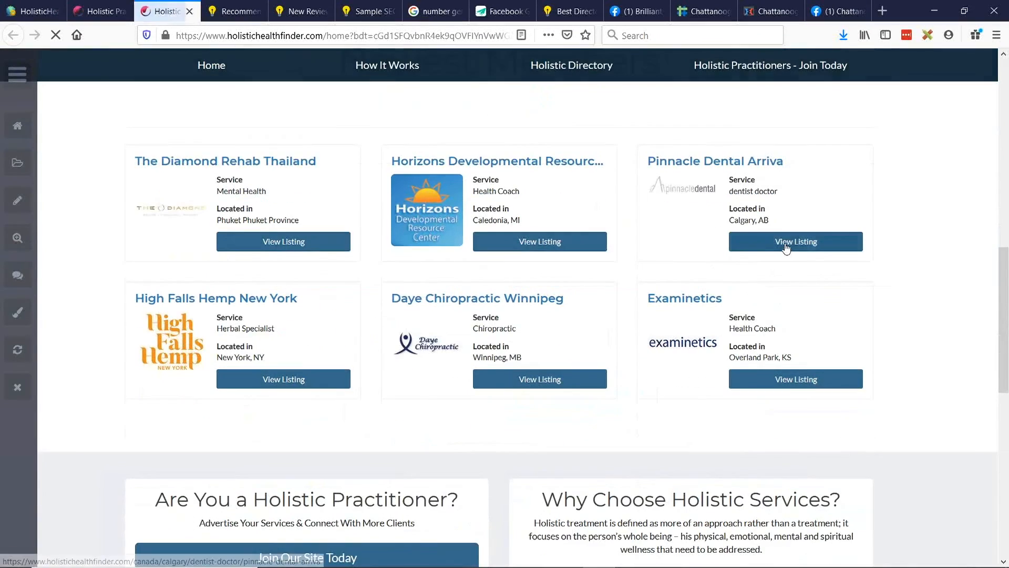
scroll(802, 242, "up", 5)
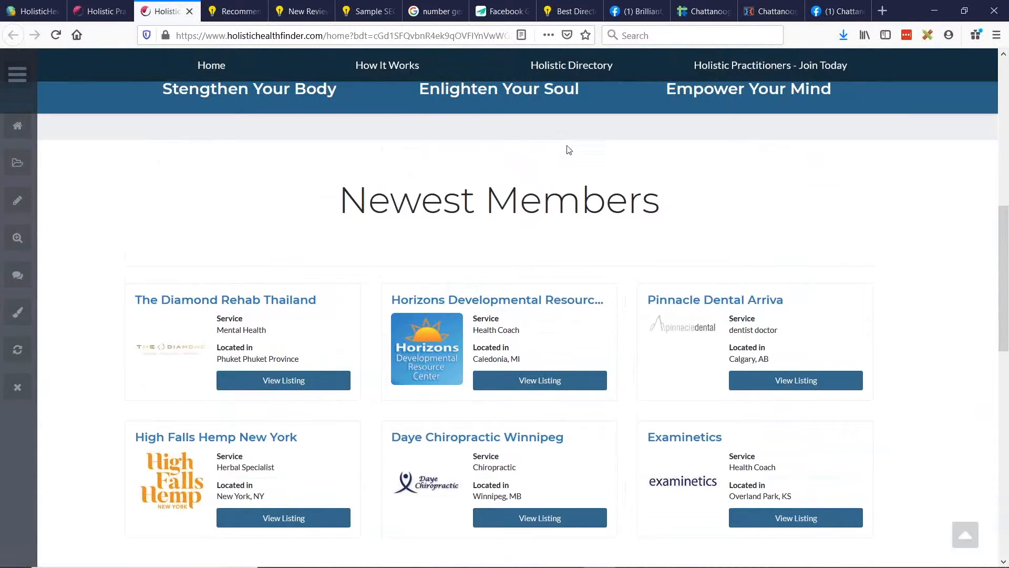
scroll(589, 248, "down", 6)
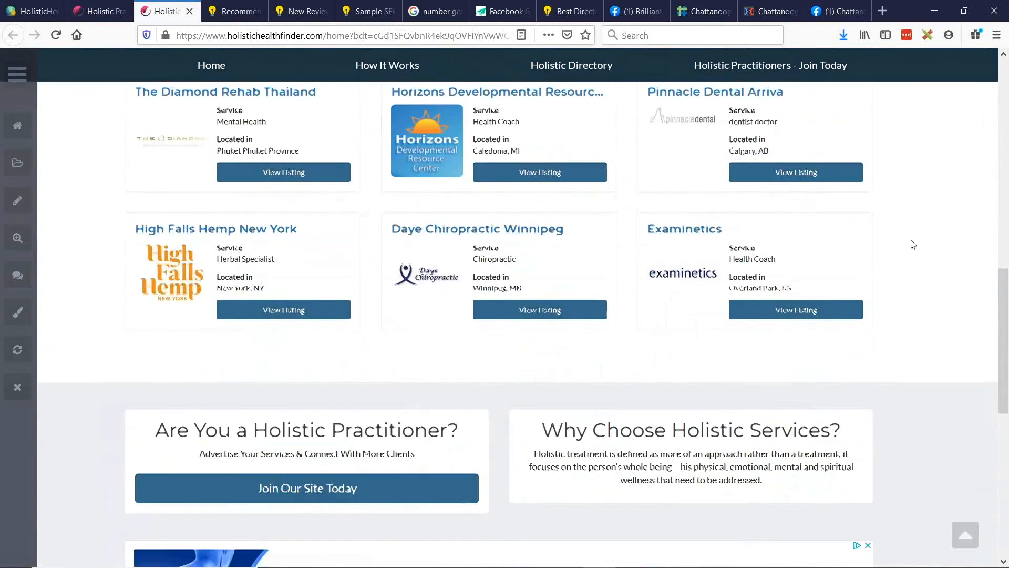
scroll(622, 302, "up", 3)
scroll(622, 302, "up", 8)
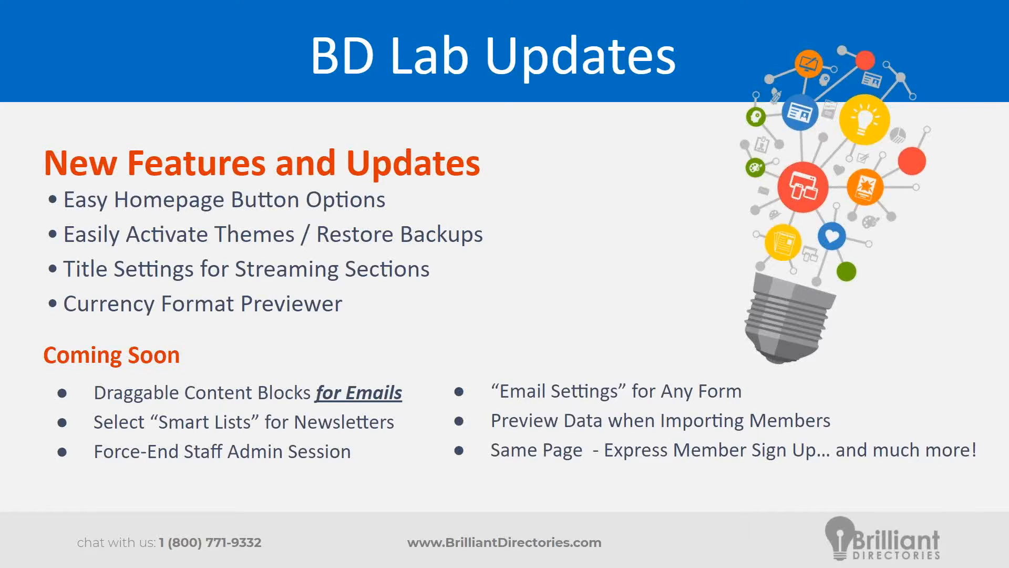
Open the currency options in the site's general localization settings and review the available website currencies
key("alt+Tab")
scroll(588, 216, "up", 6)
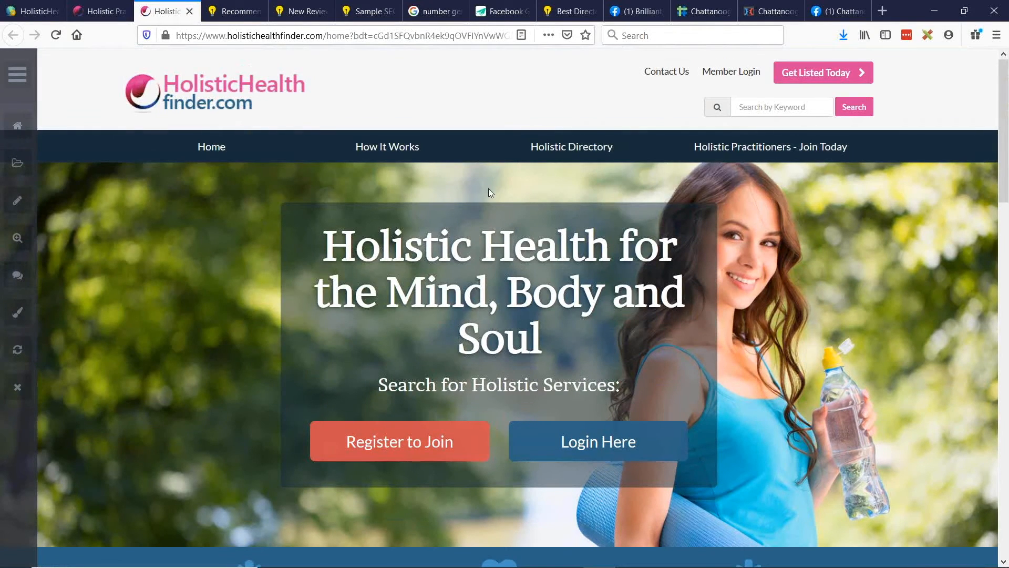
left_click(37, 12)
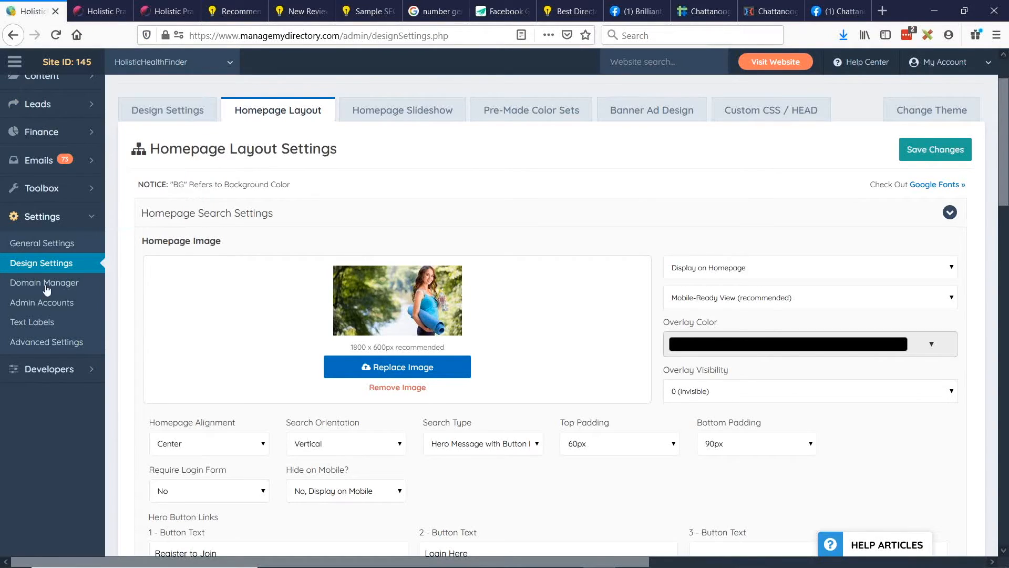
scroll(38, 284, "up", 2)
left_click(42, 314)
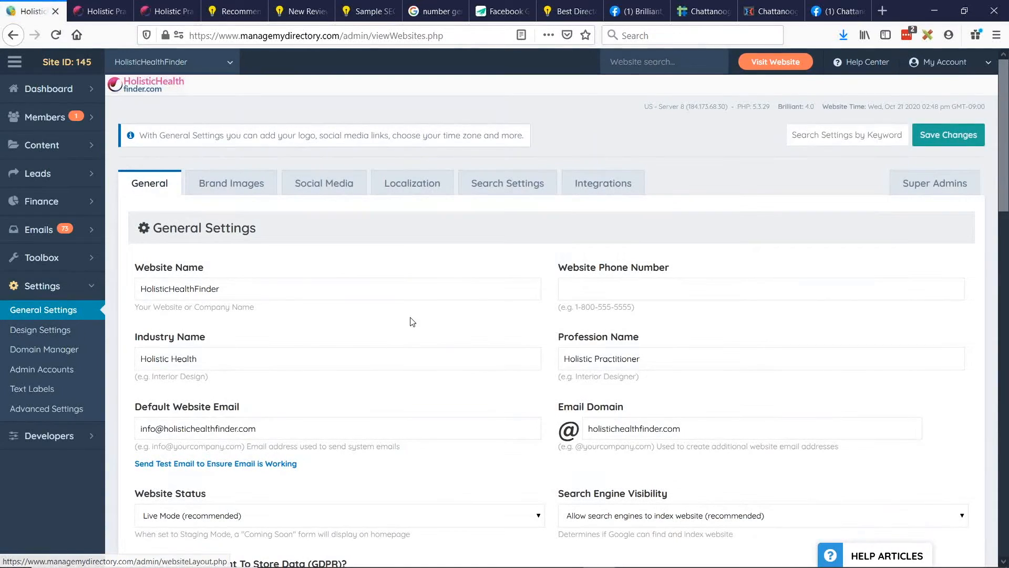
left_click(434, 184)
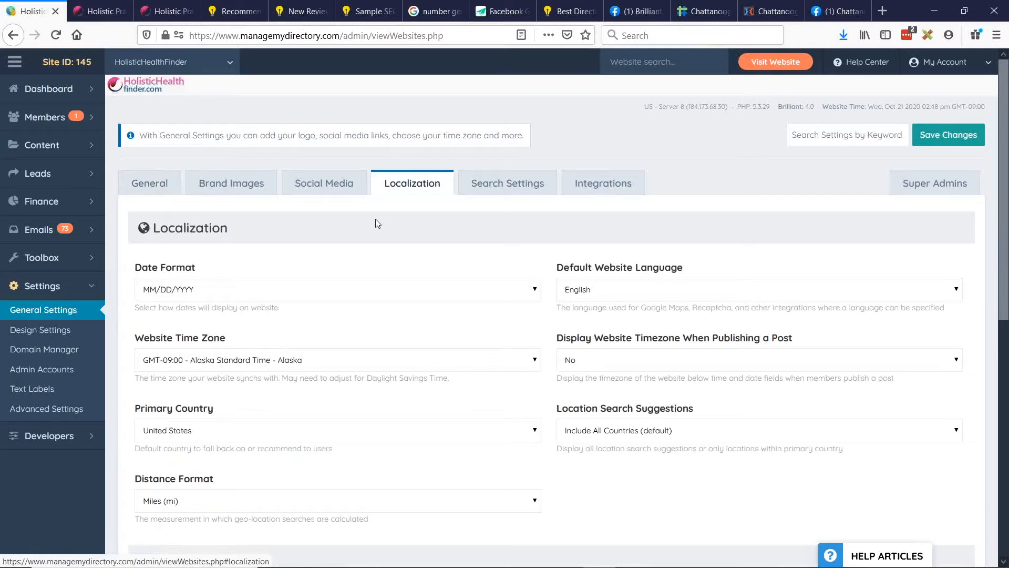
scroll(452, 229, "down", 6)
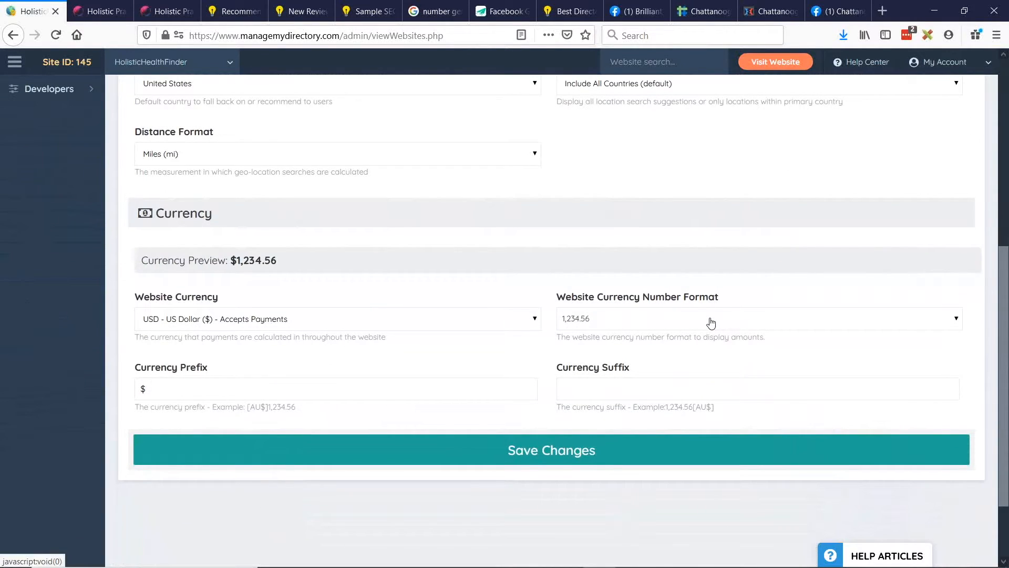
left_click(319, 322)
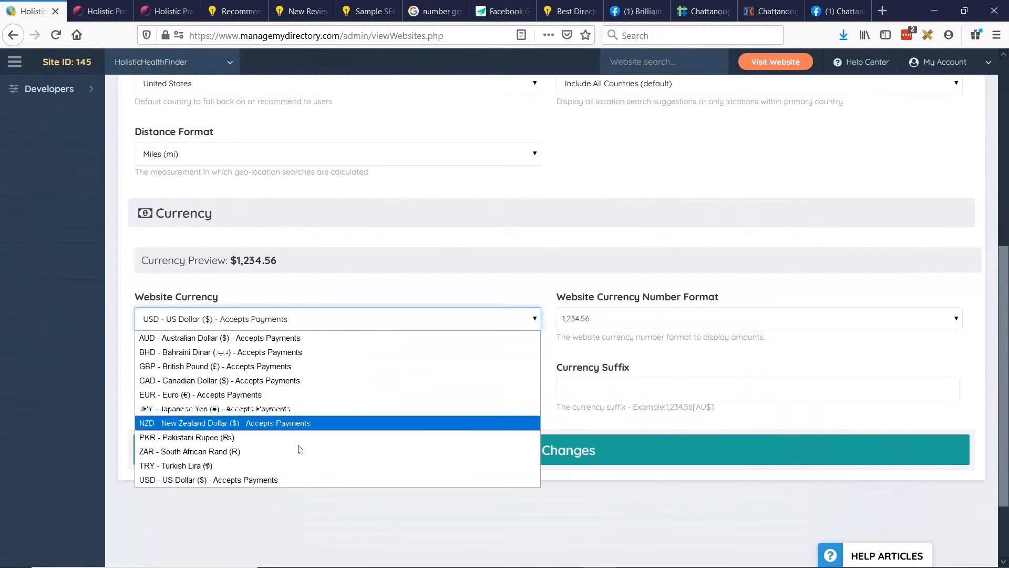
left_click(294, 300)
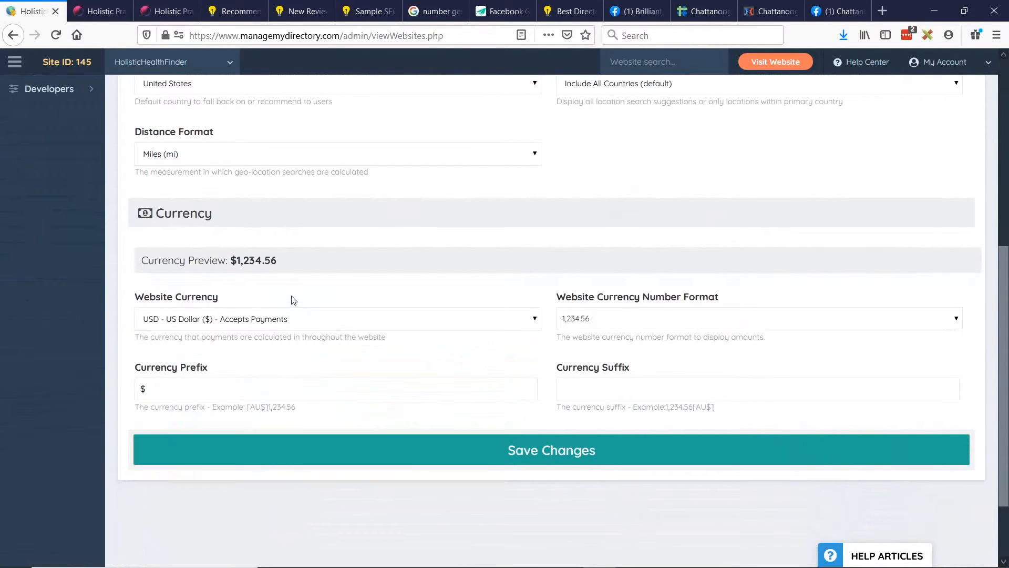
Try the 1,234 website currency number format and restore the 1,234.56 format
left_click(619, 320)
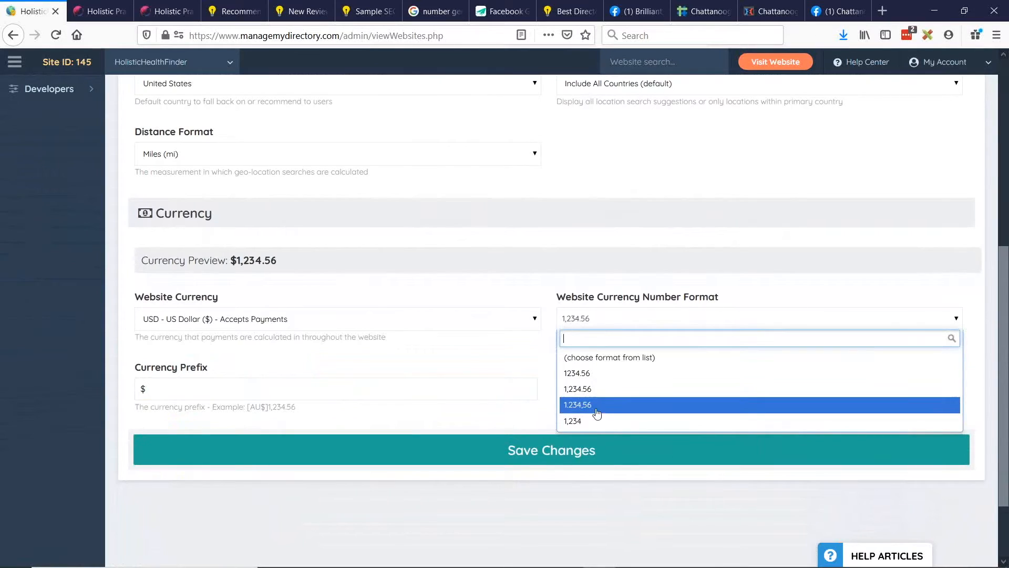
left_click(575, 421)
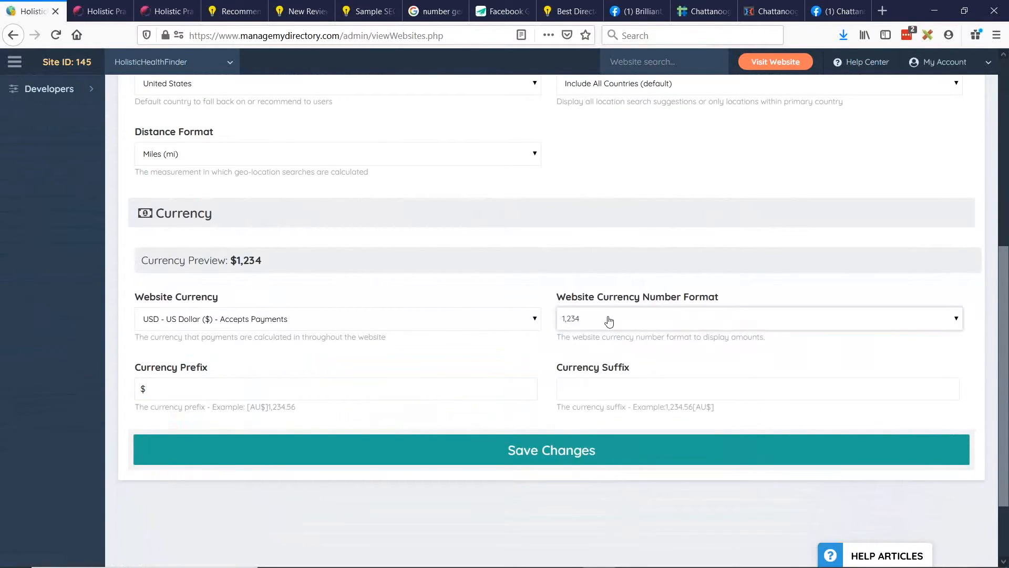
left_click(609, 322)
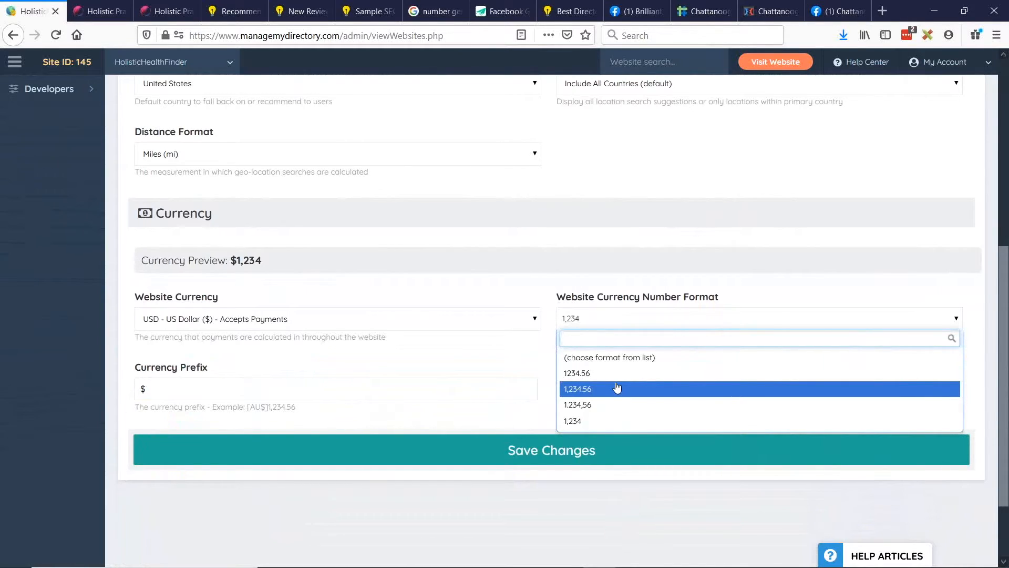
left_click(617, 388)
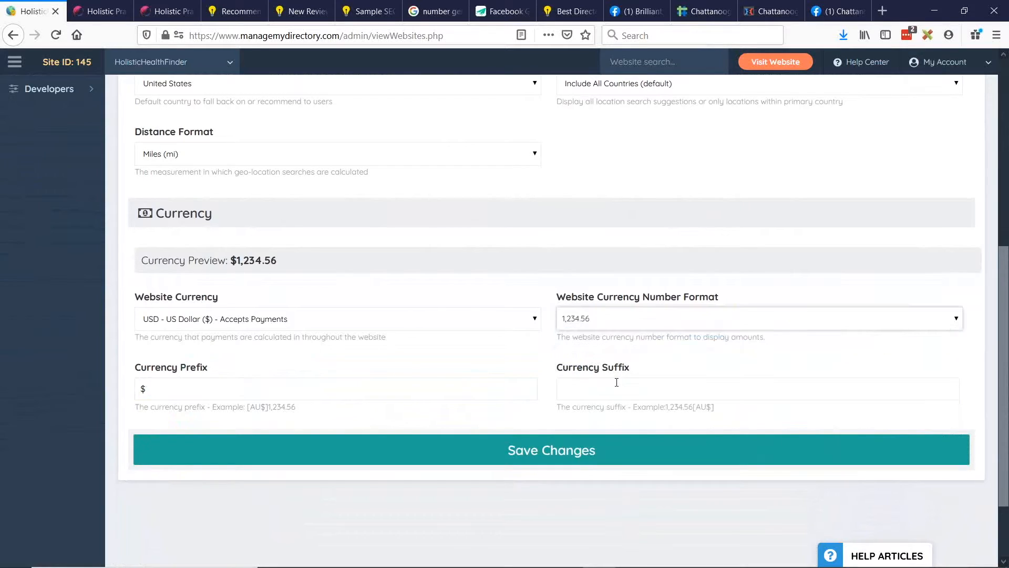
Examine the currency prefix option and the currency preview above the currency fields
left_click_drag(135, 369, 182, 370)
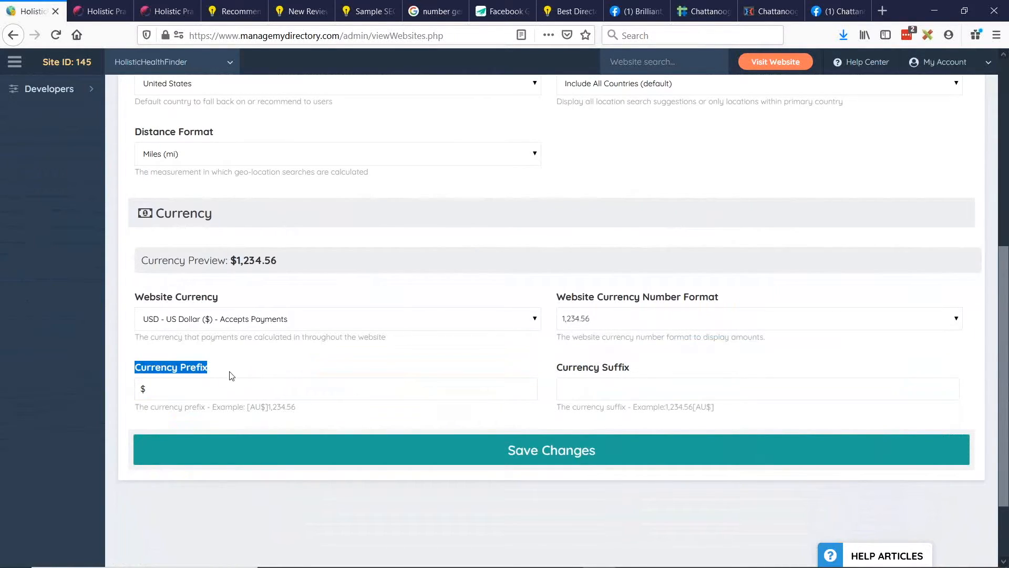
left_click(169, 401)
left_click_drag(142, 261, 320, 262)
left_click(318, 266)
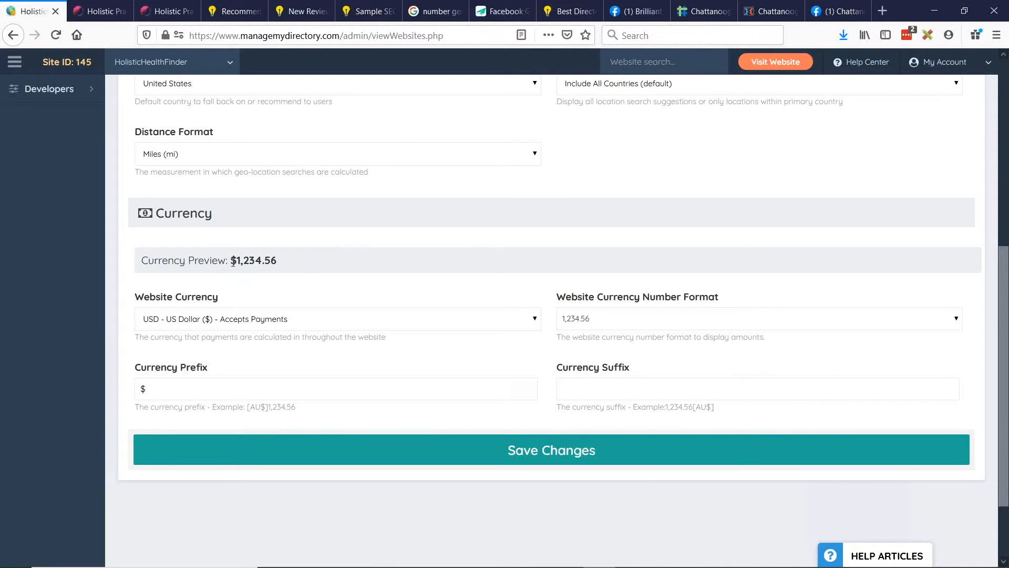
left_click_drag(230, 260, 297, 259)
left_click(298, 261)
Try the currency prefix USD$ together with the currency suffix USD
left_click(141, 387)
type("USD")
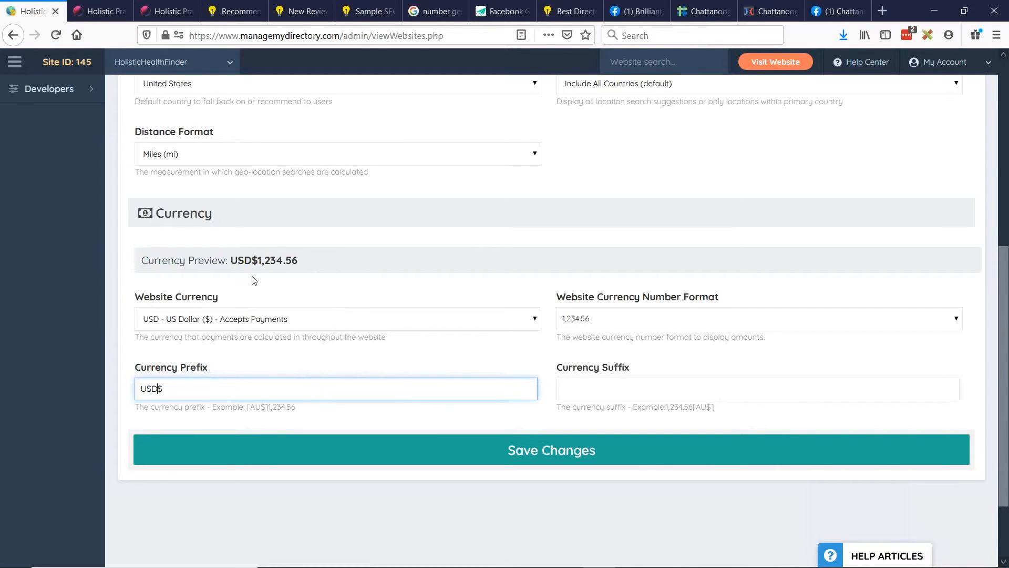
left_click(610, 392)
type("USD")
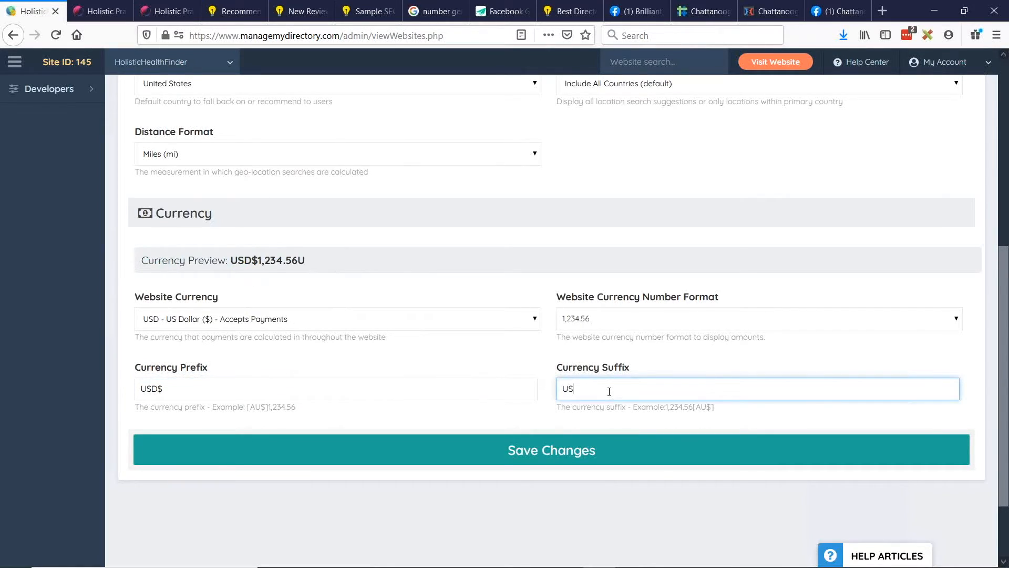
Try the currency prefix $AUD with an empty suffix and restore the prefix to $
double_click(158, 389)
key("BackSpace")
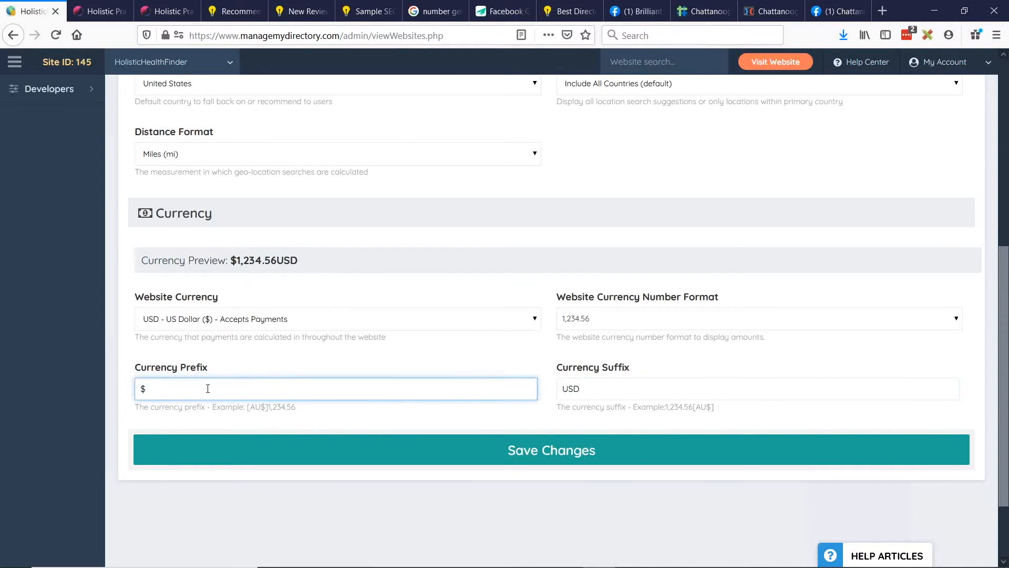
type("AUD")
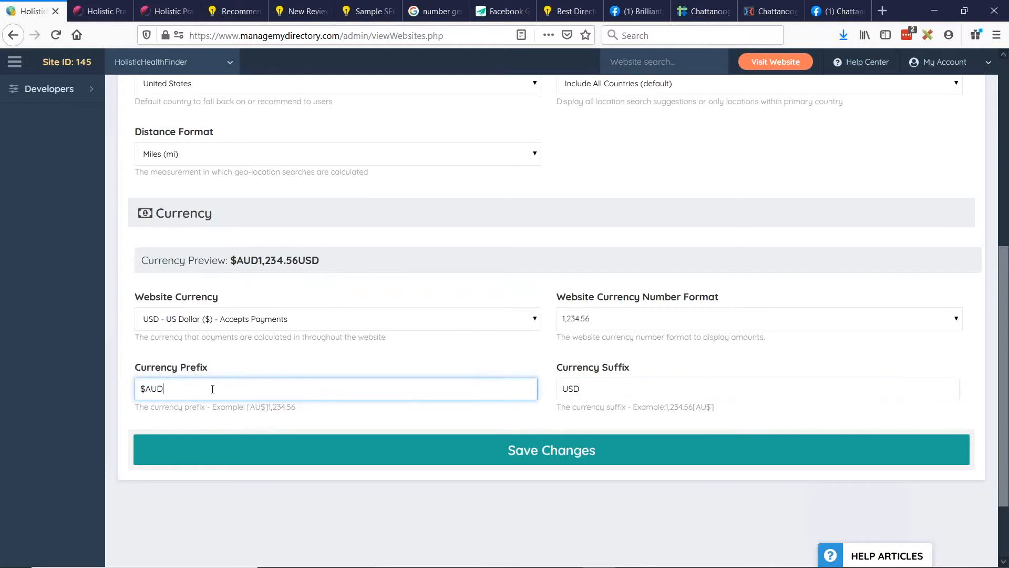
double_click(625, 387)
key("BackSpace")
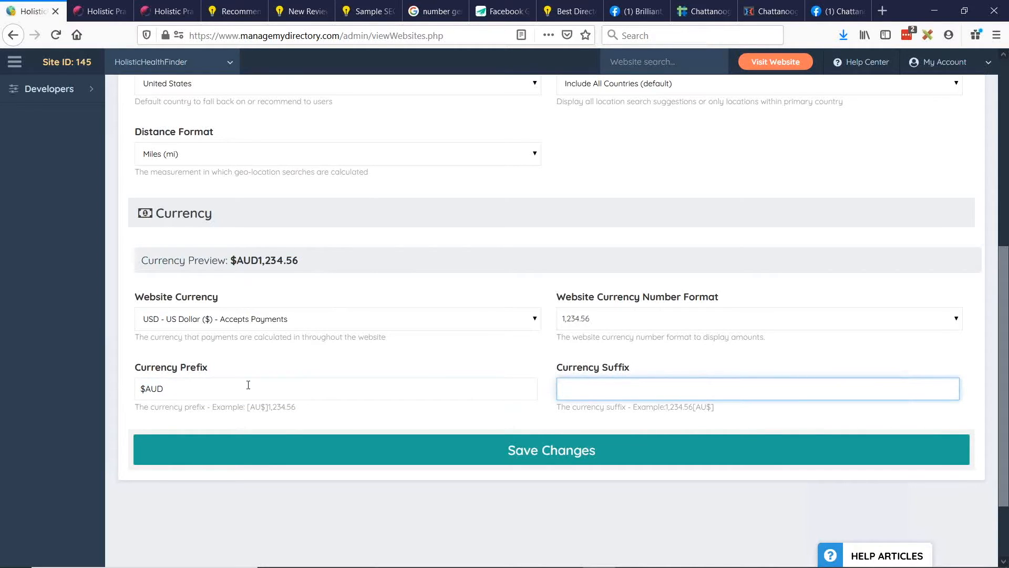
left_click(144, 389)
double_click(155, 389)
key("BackSpace")
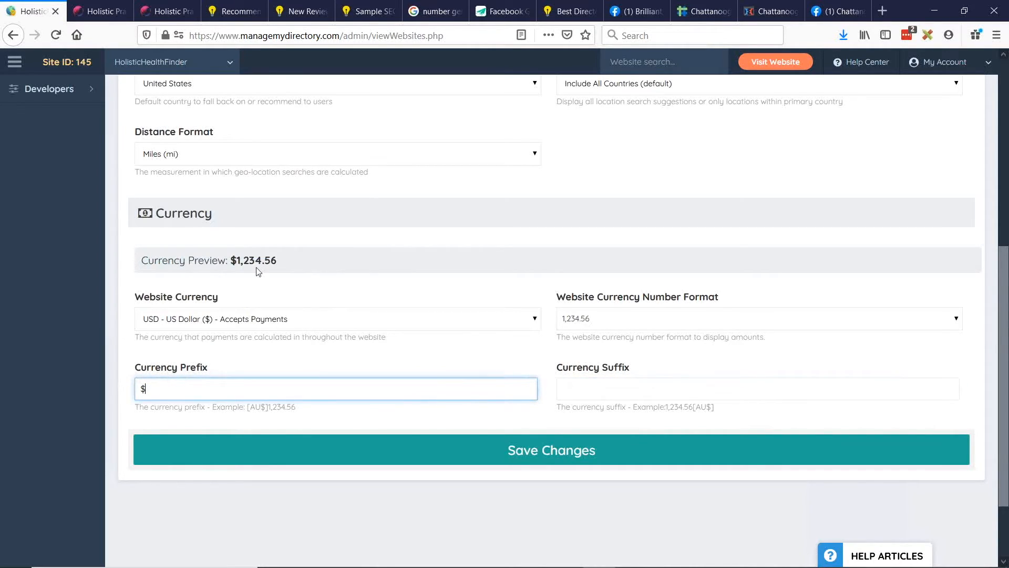
Try AUD as the currency suffix, clear it again and return to the presentation slides
left_click(720, 388)
type("AUD")
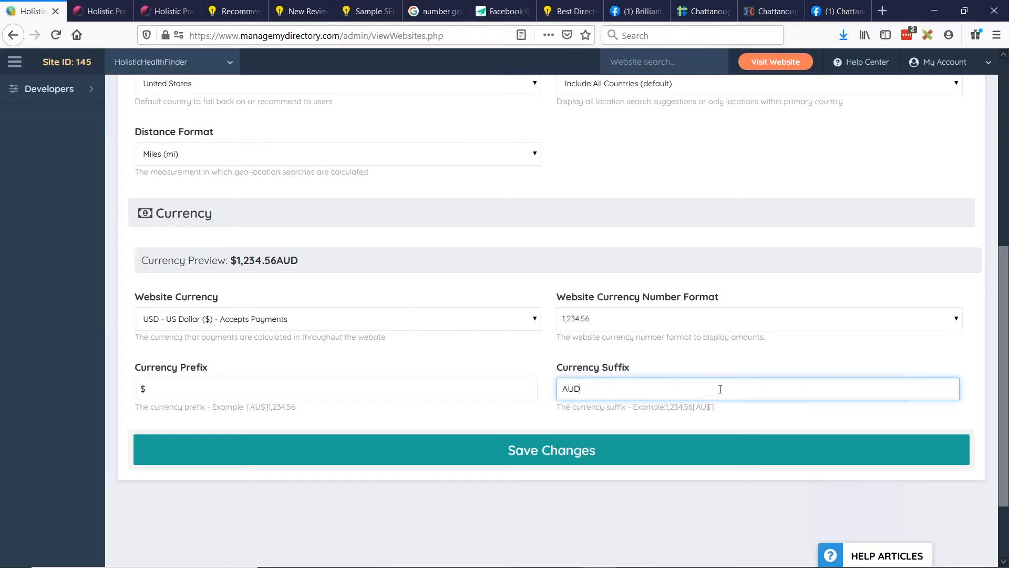
double_click(612, 390)
key("BackSpace")
key("alt+Tab")
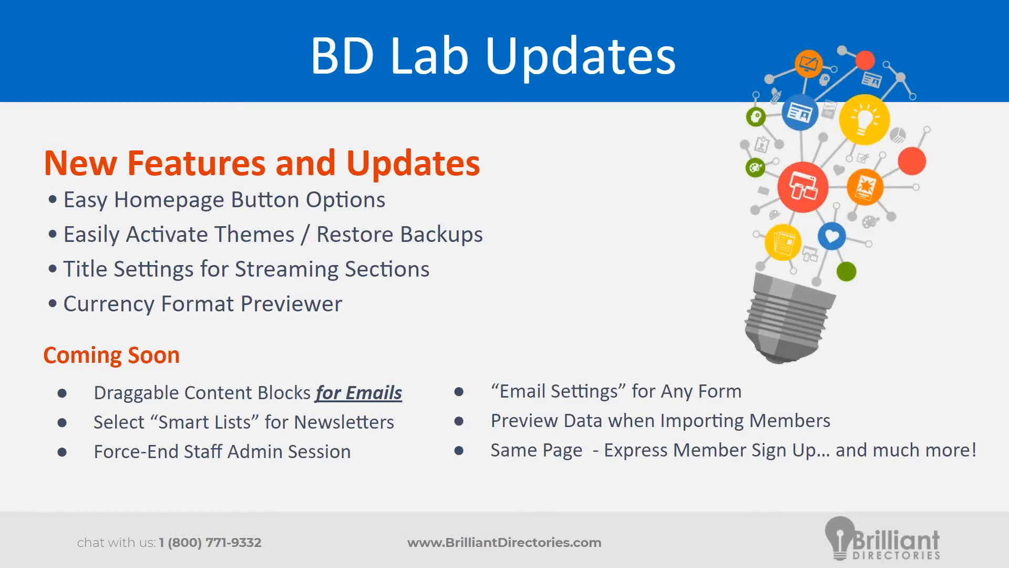